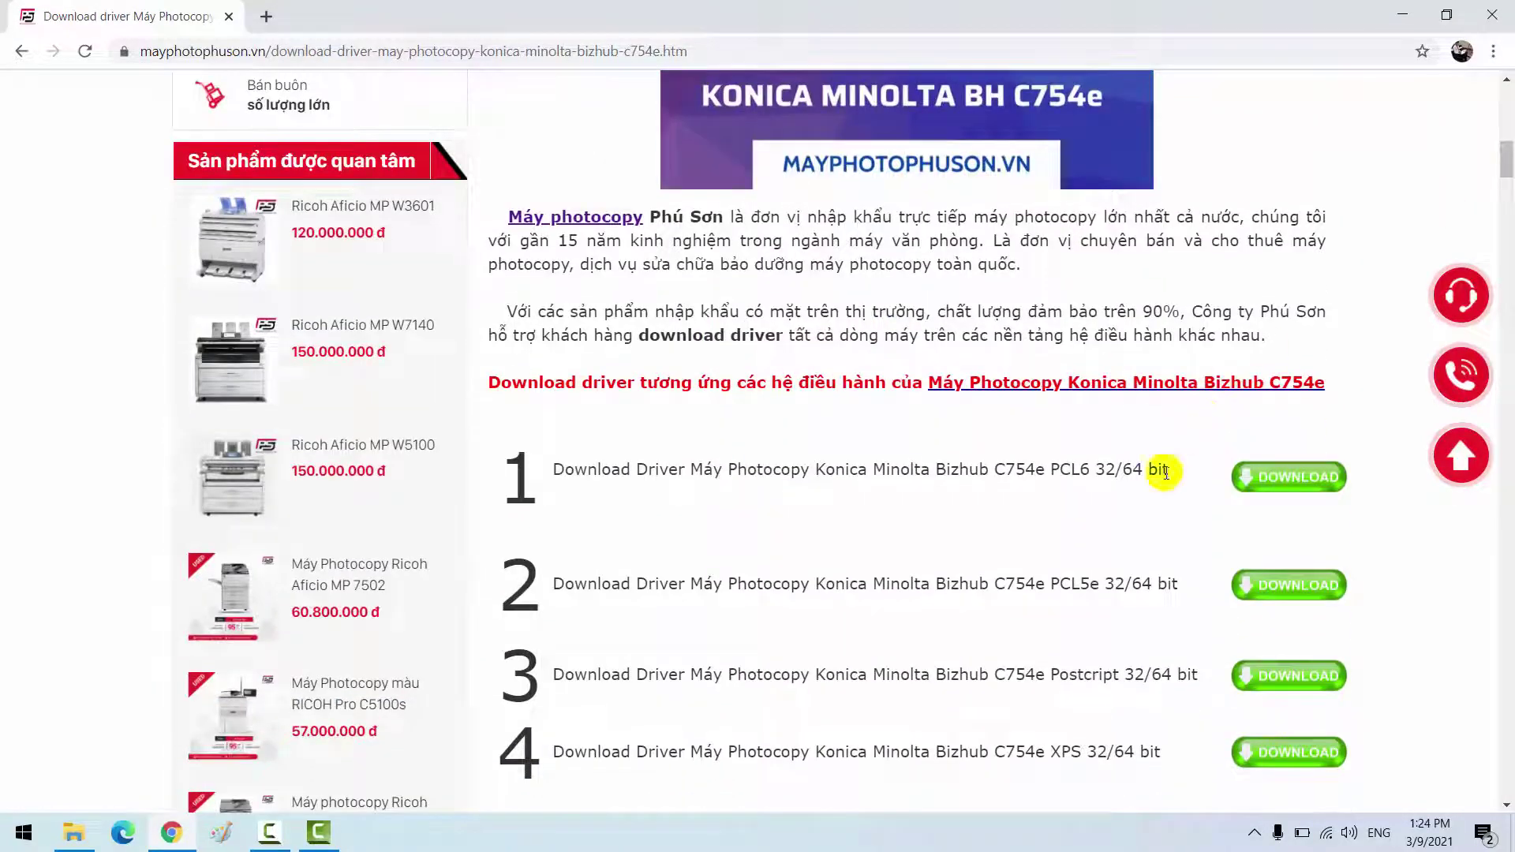
Download the Bizhub C754e PCL6 32/64 bit driver and extract UPDPSWin_3800MU.zip into its own folder in Downloads
{"action": "left_click", "coordinate": [1276, 479]}
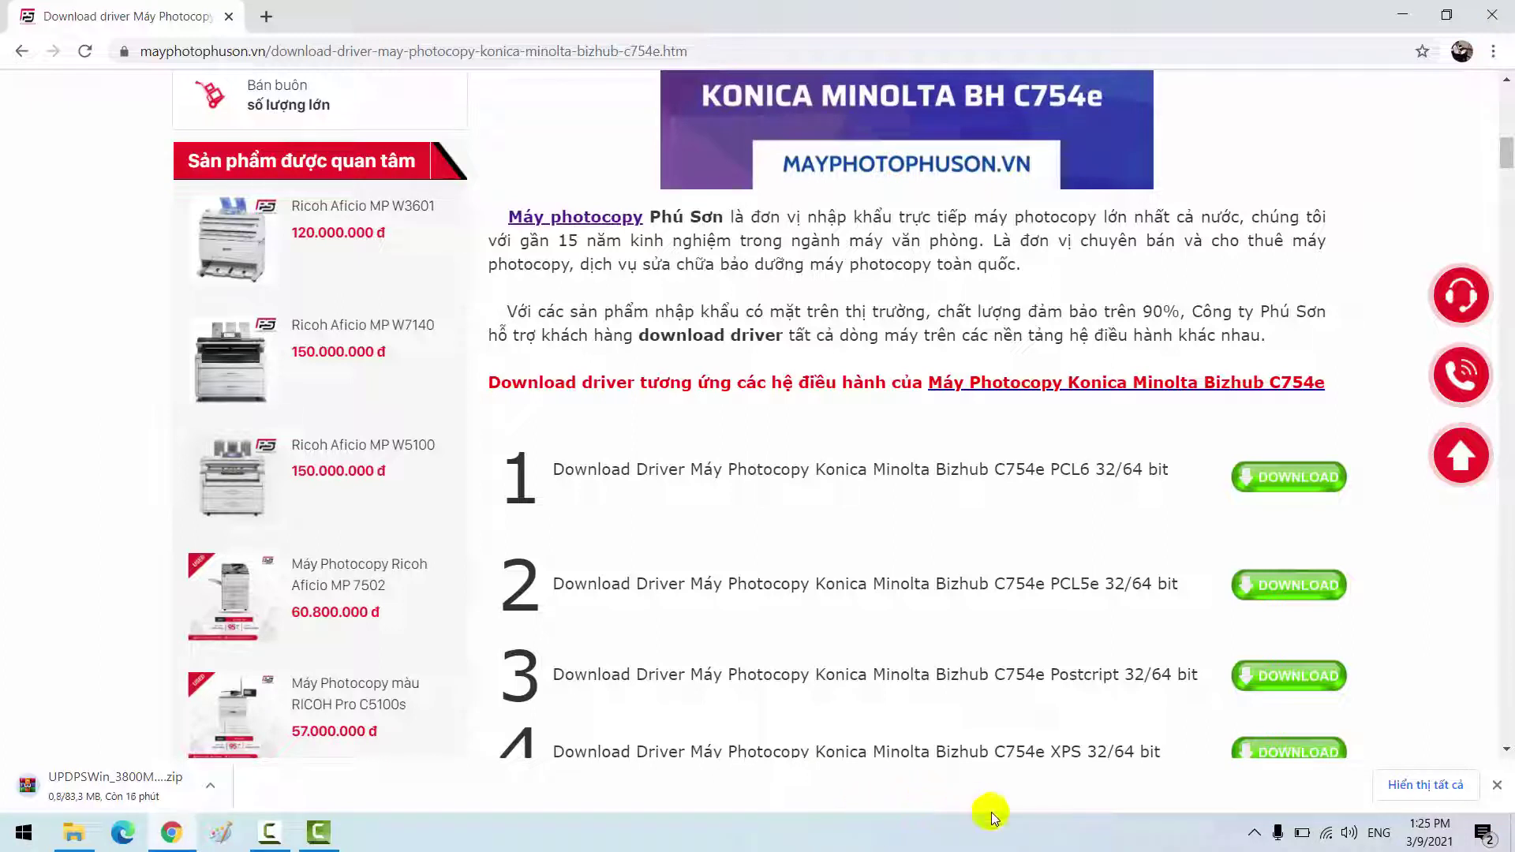
{"action": "left_click", "coordinate": [269, 837]}
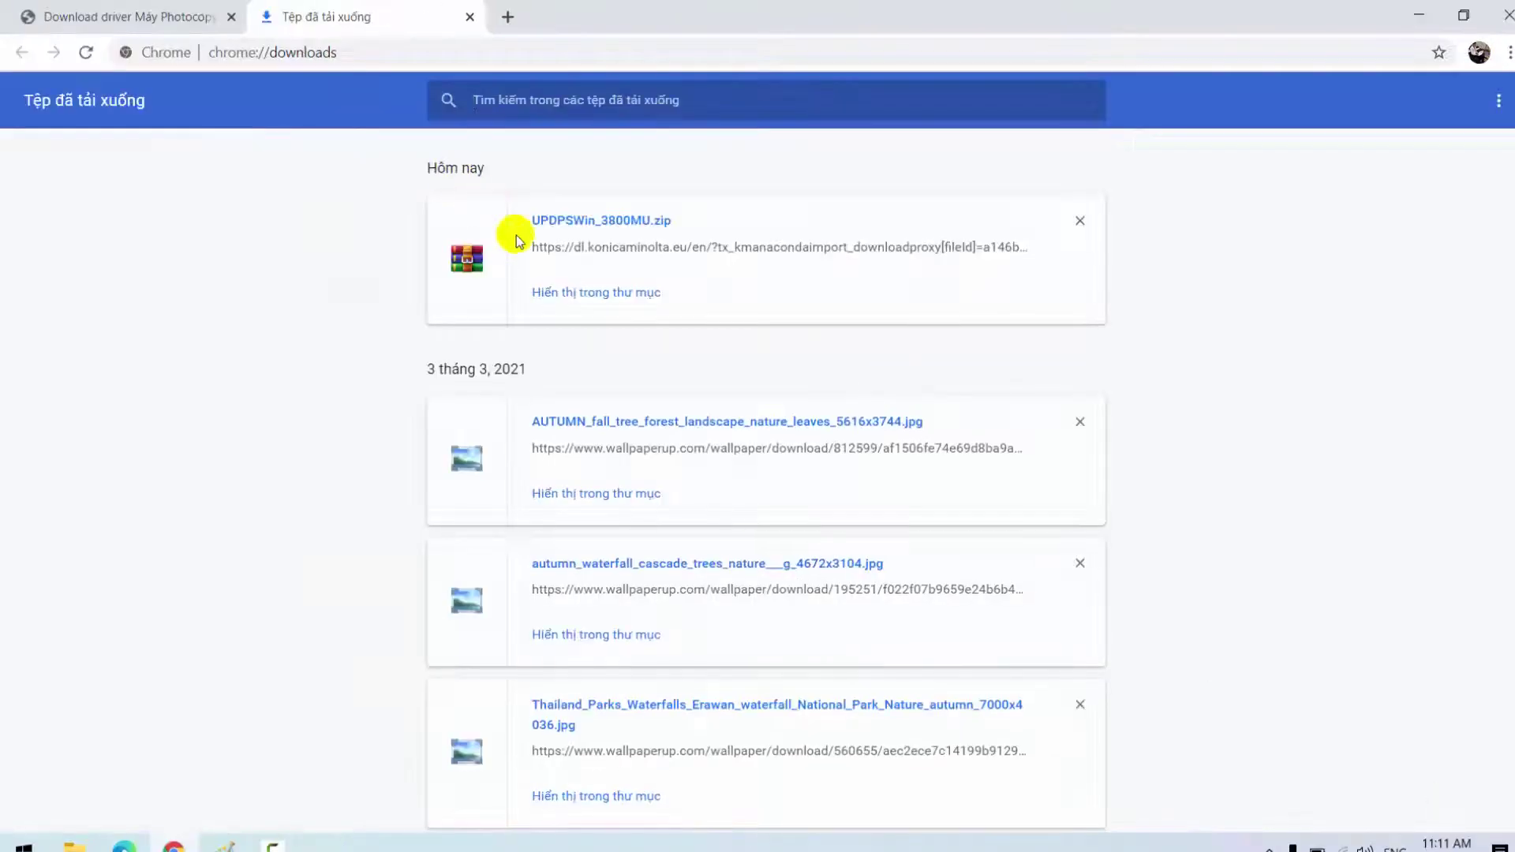
{"action": "left_click", "coordinate": [568, 293]}
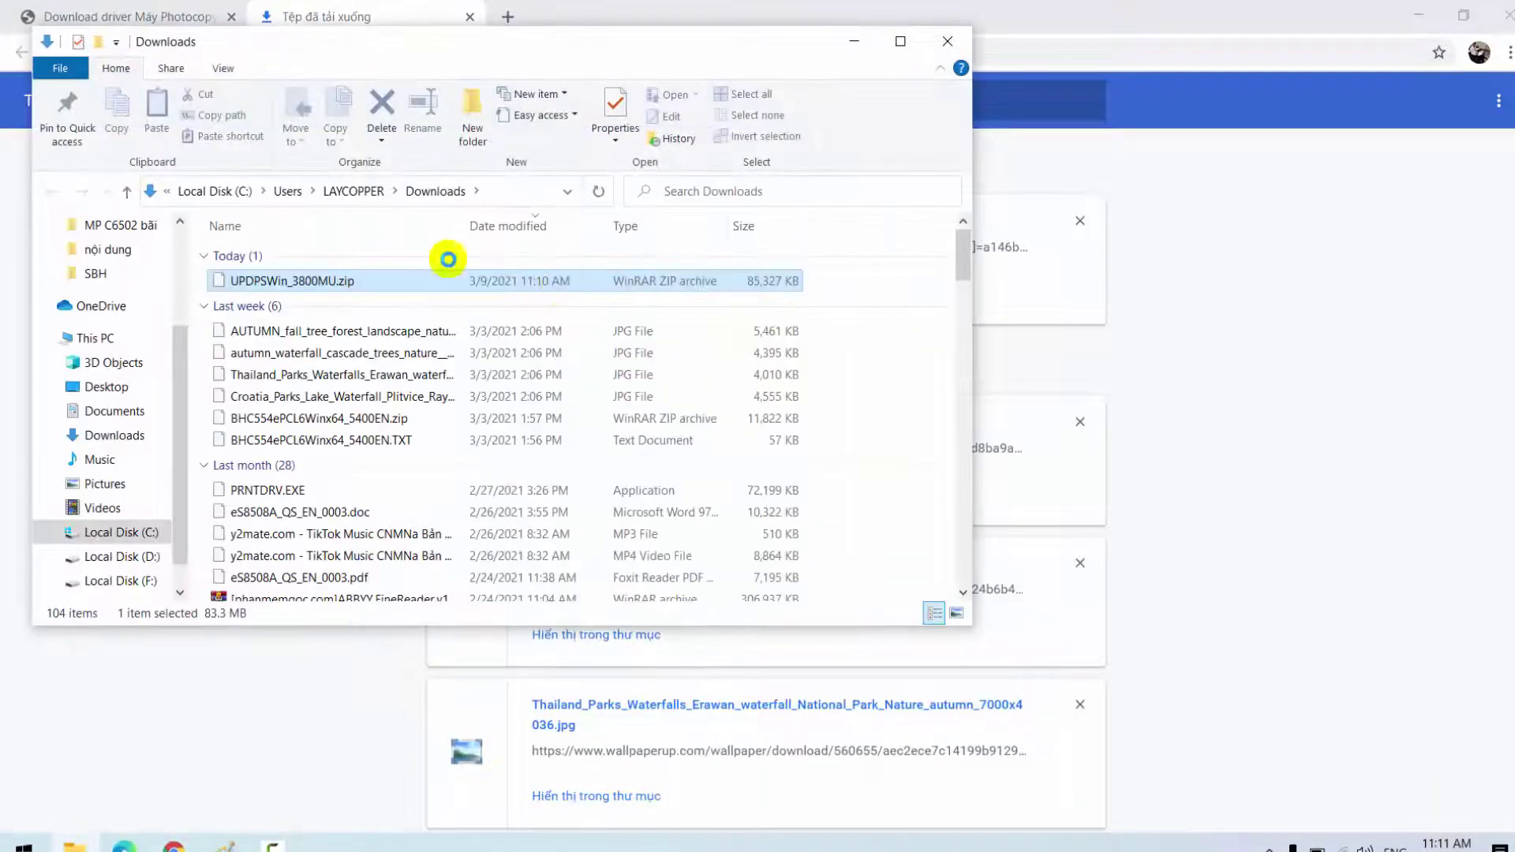
{"action": "right_click", "coordinate": [345, 280]}
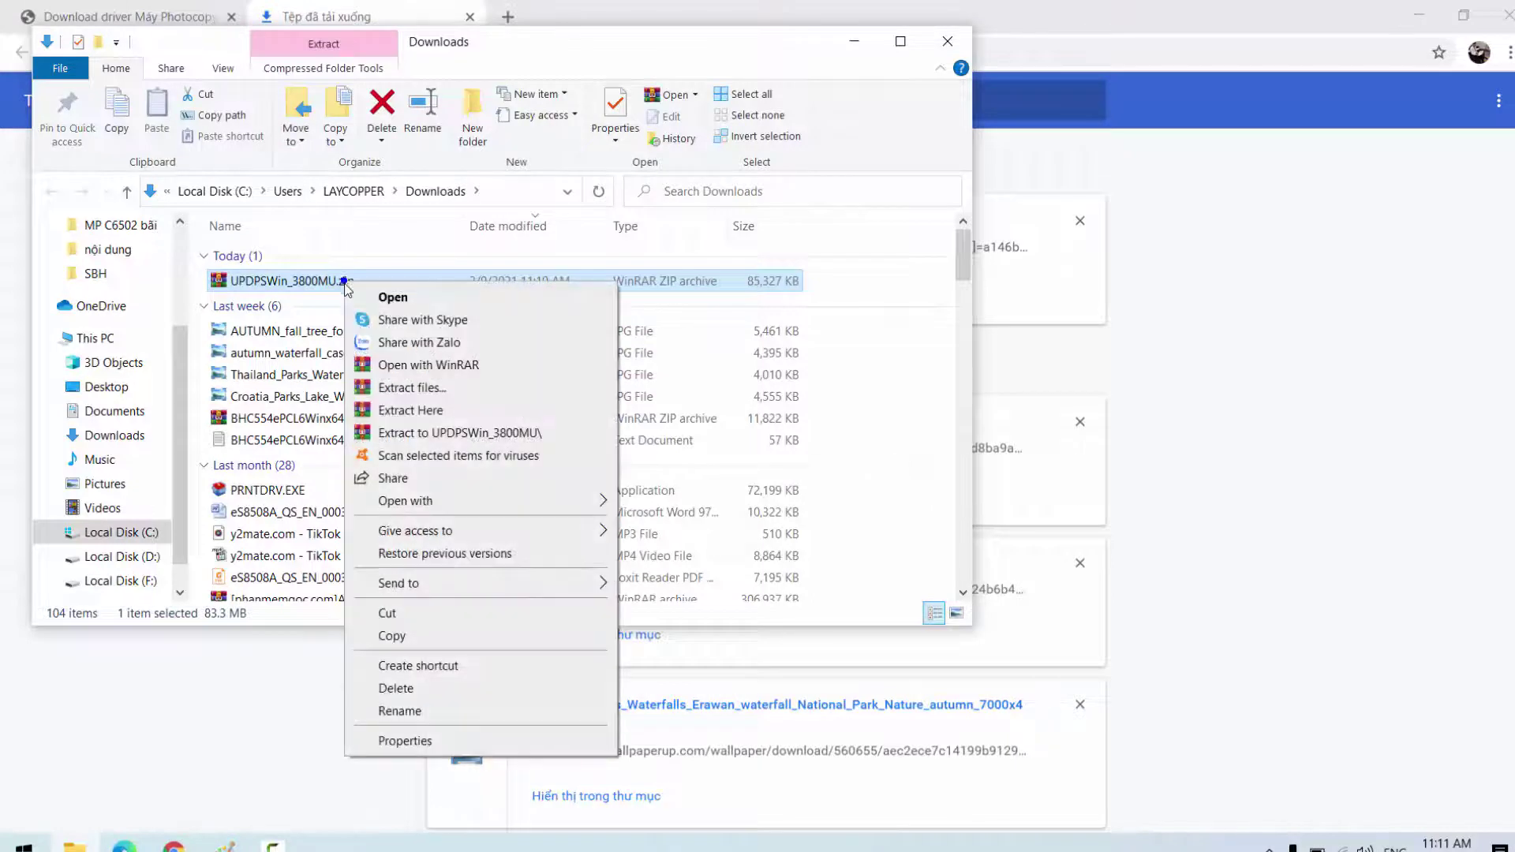
{"action": "left_click", "coordinate": [422, 435]}
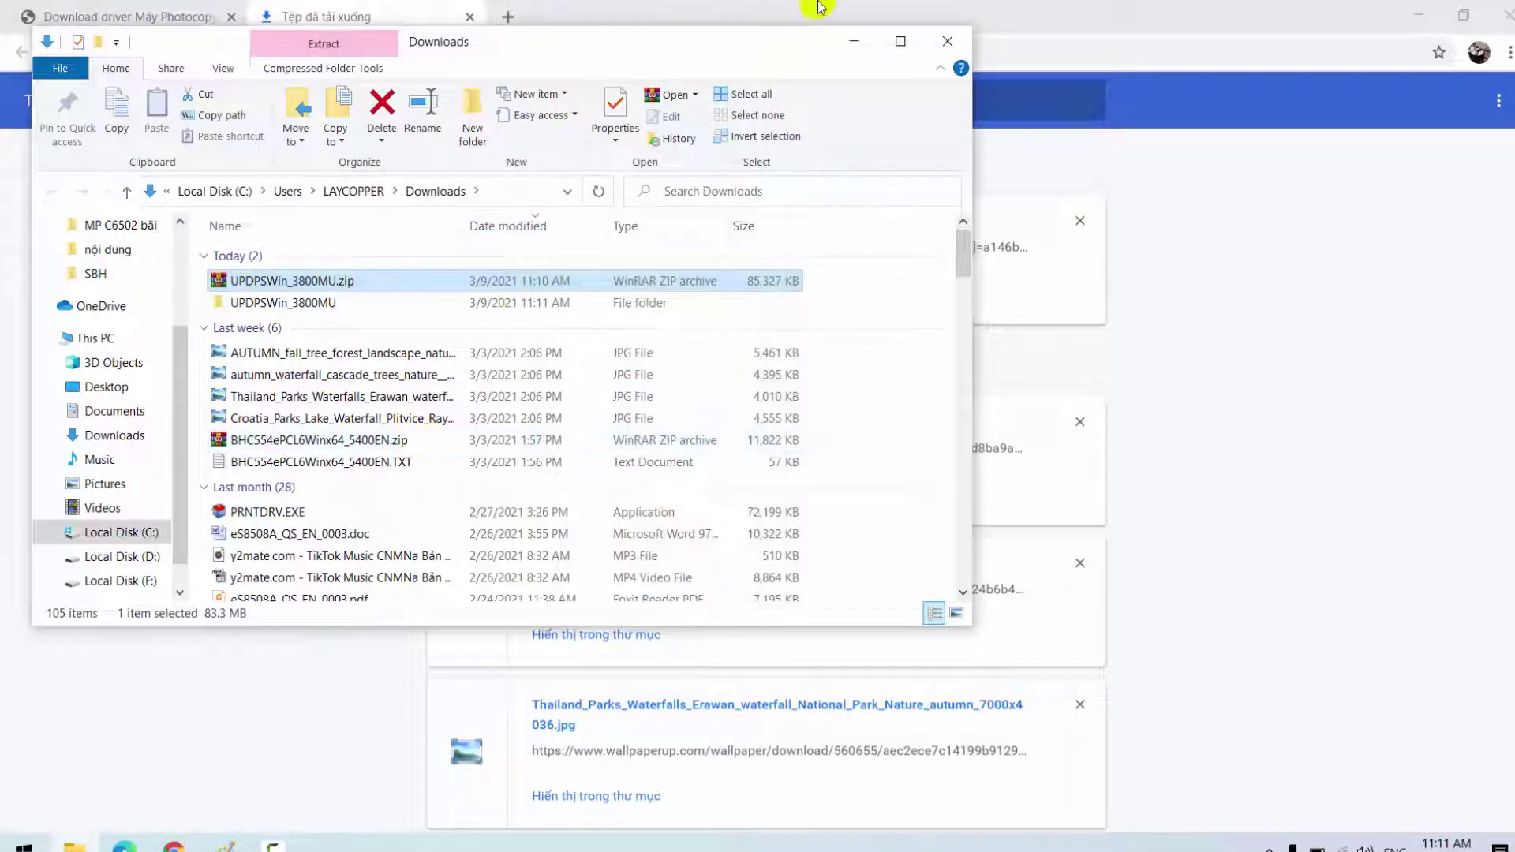
{"action": "key", "text": "alt+F4"}
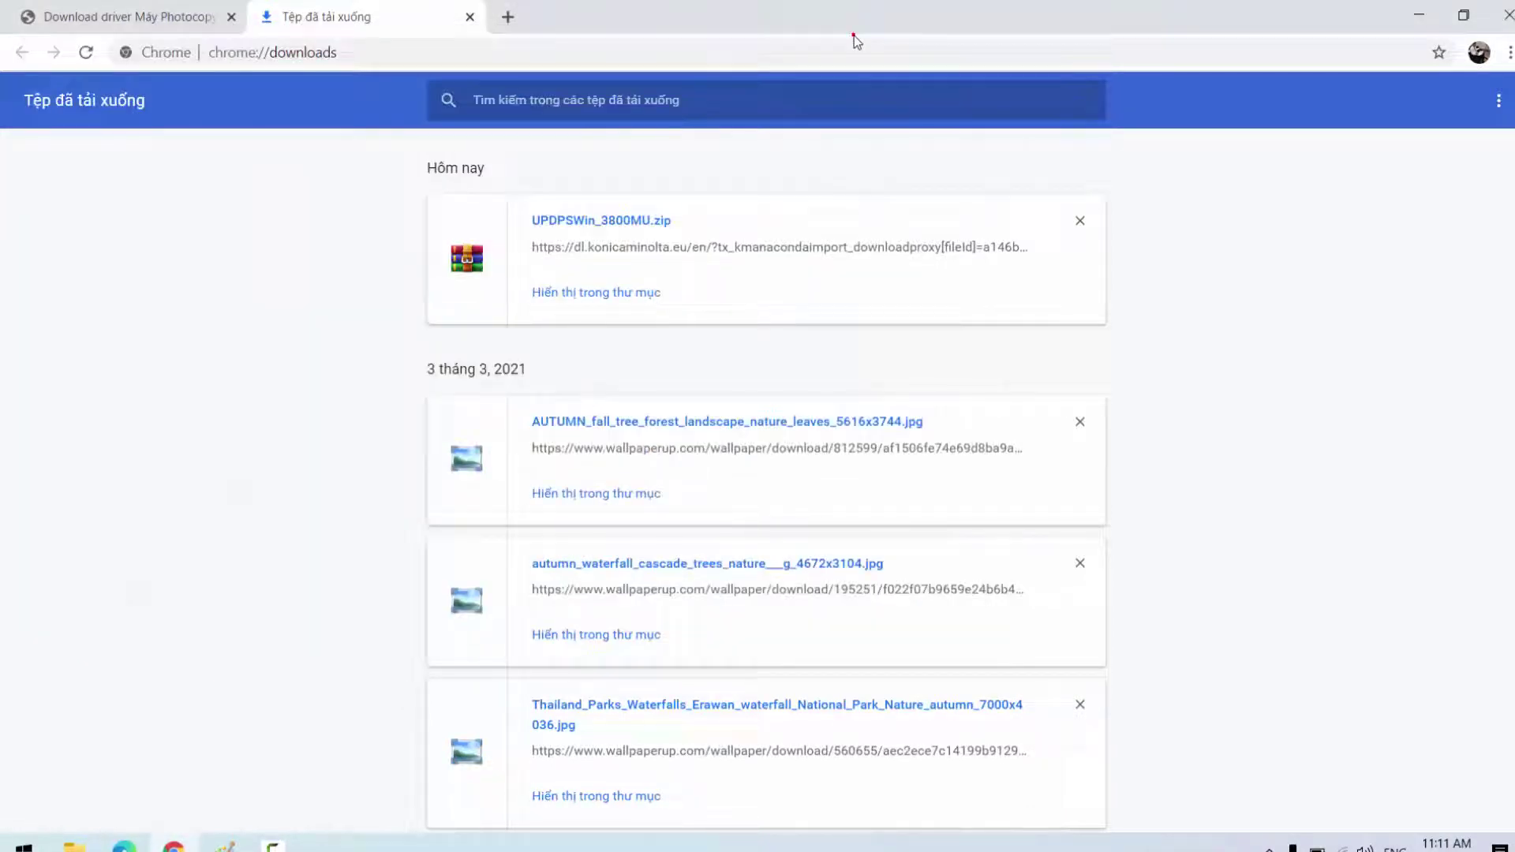
Open Devices and Printers in the Hardware and Sound section of Control Panel
{"action": "key", "text": "super"}
{"action": "type", "text": "control"}
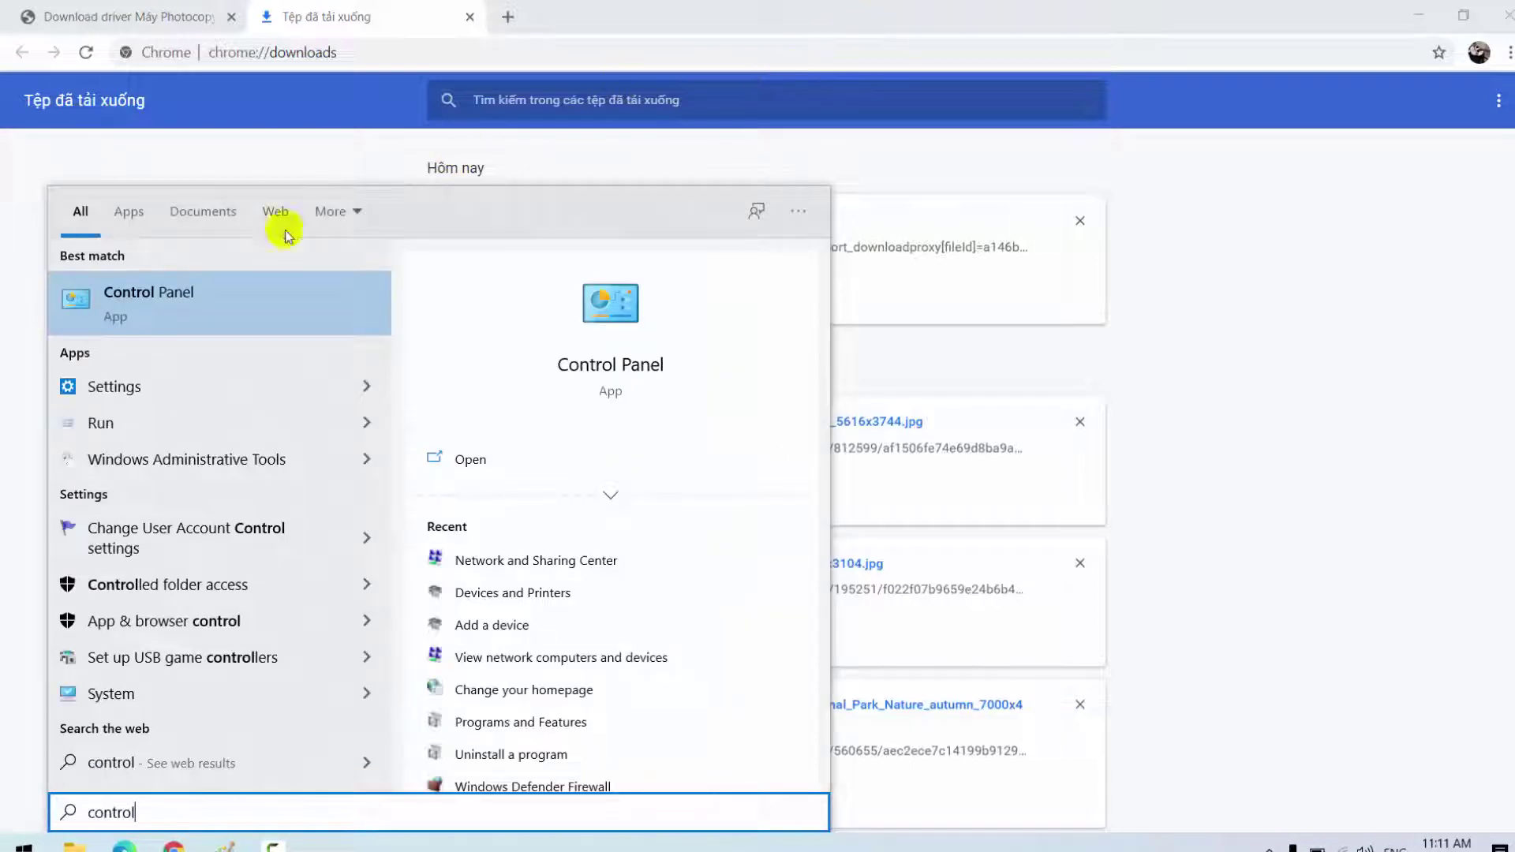
{"action": "left_click", "coordinate": [208, 305]}
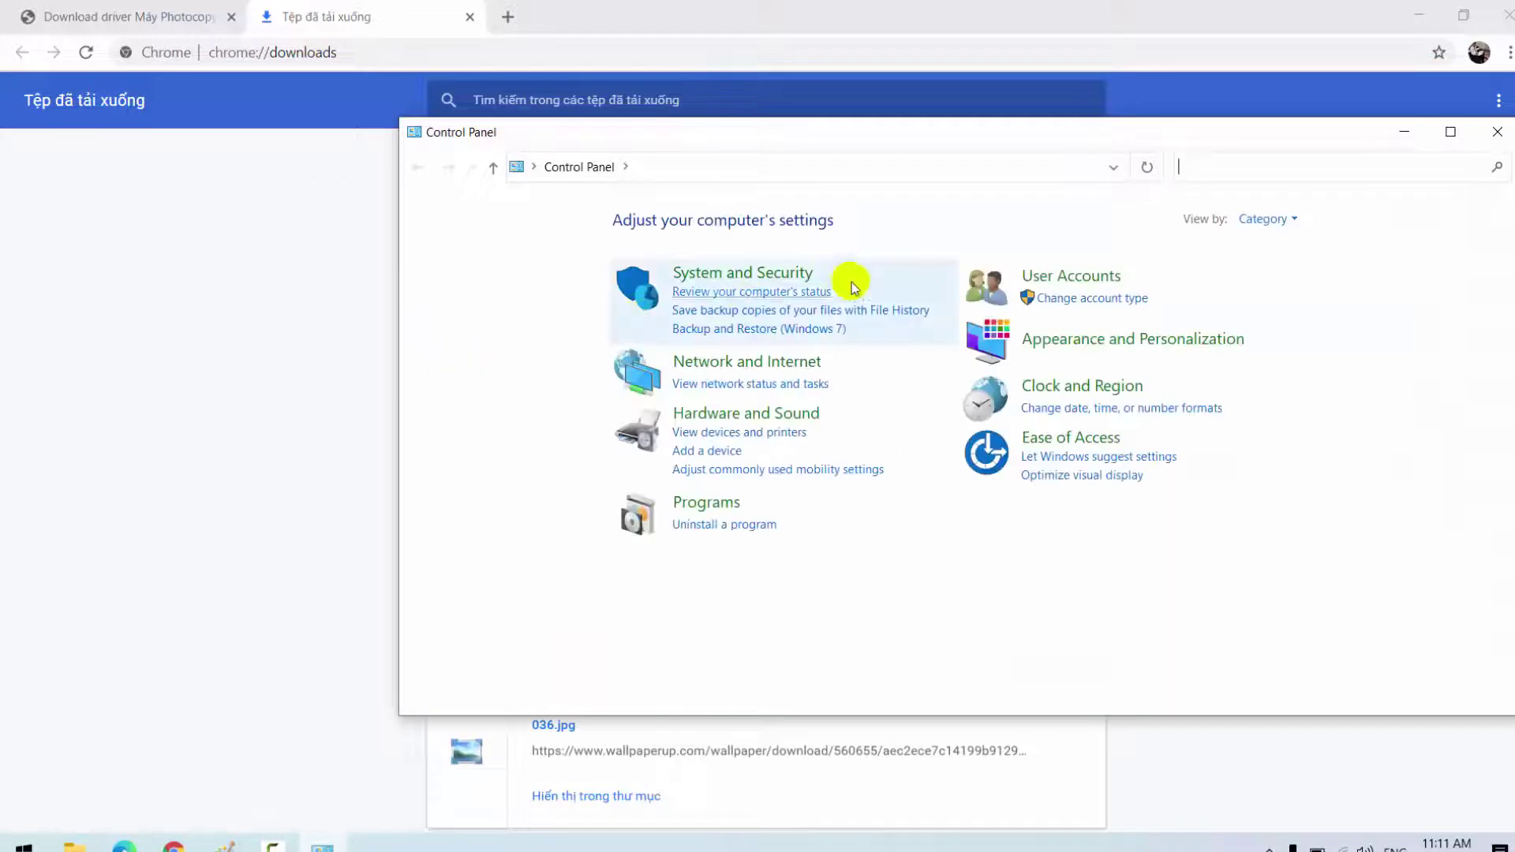
{"action": "left_click", "coordinate": [704, 412]}
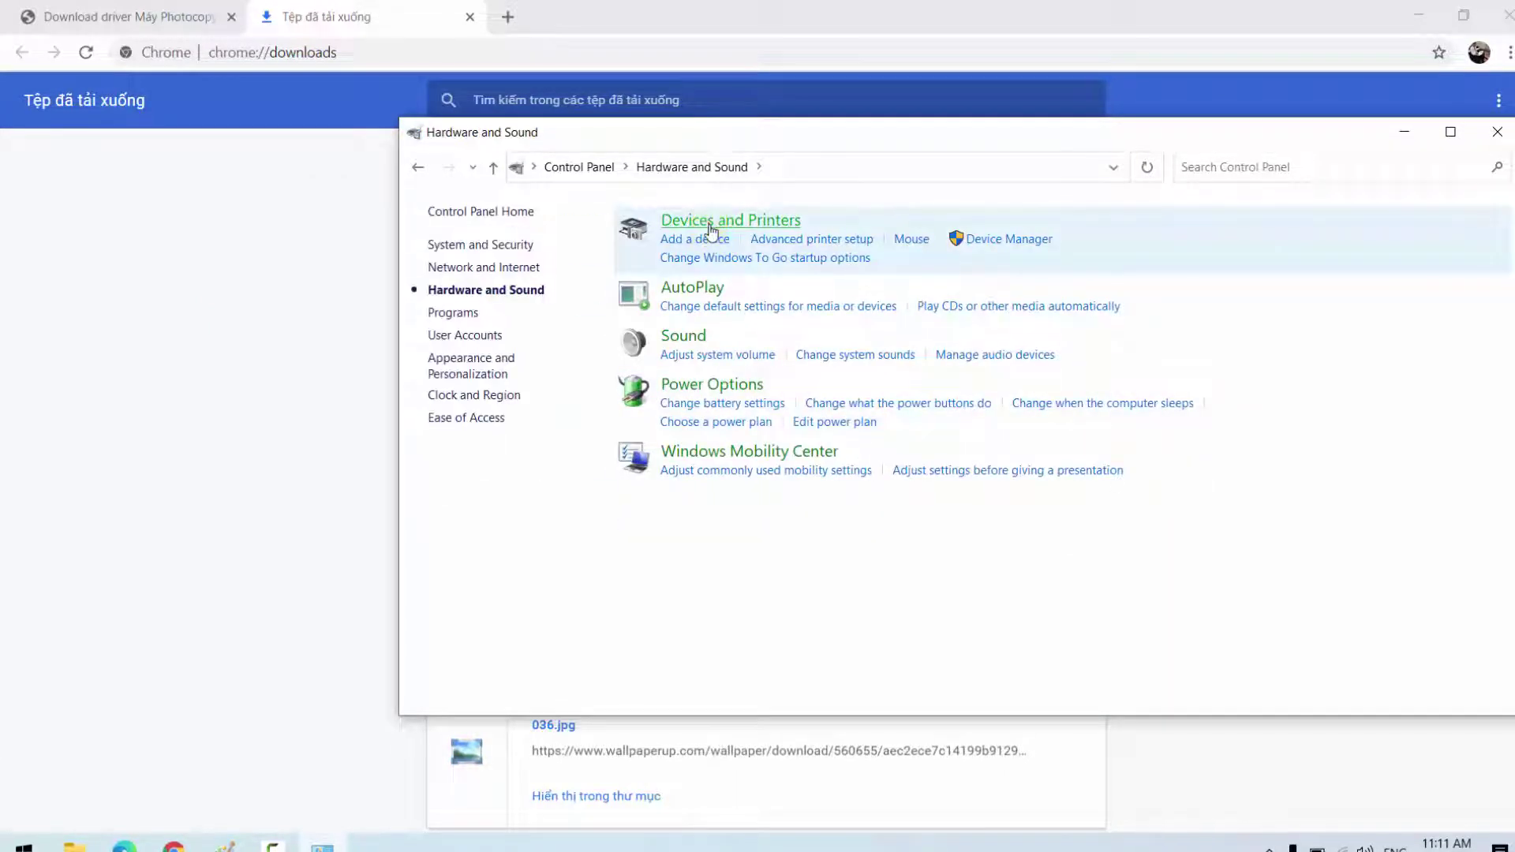
{"action": "left_click", "coordinate": [708, 223]}
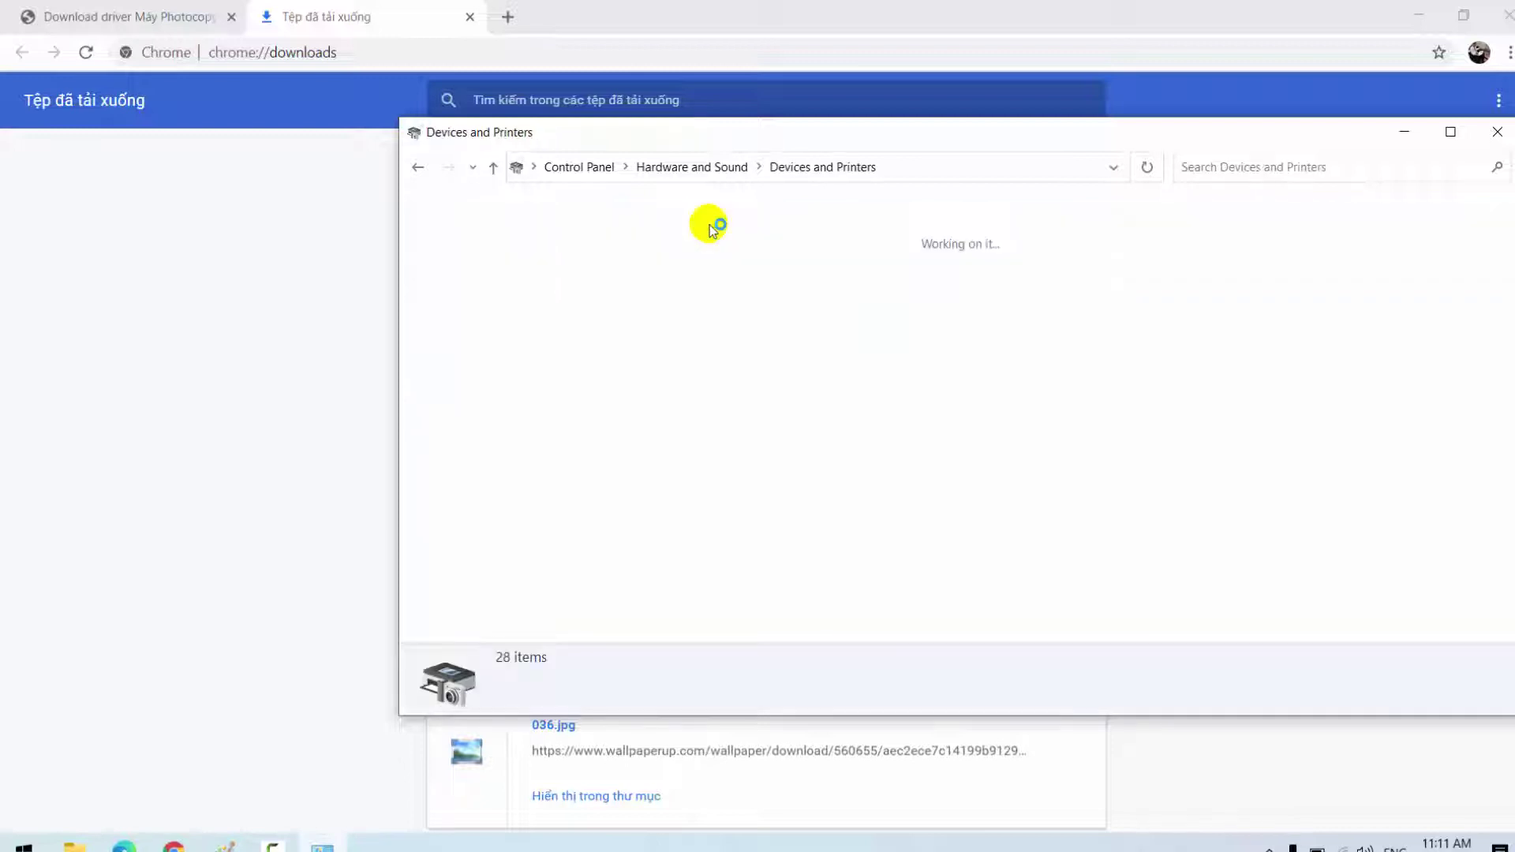
Start adding an unlisted printer as a local or network printer with manual settings
{"action": "left_click", "coordinate": [587, 200]}
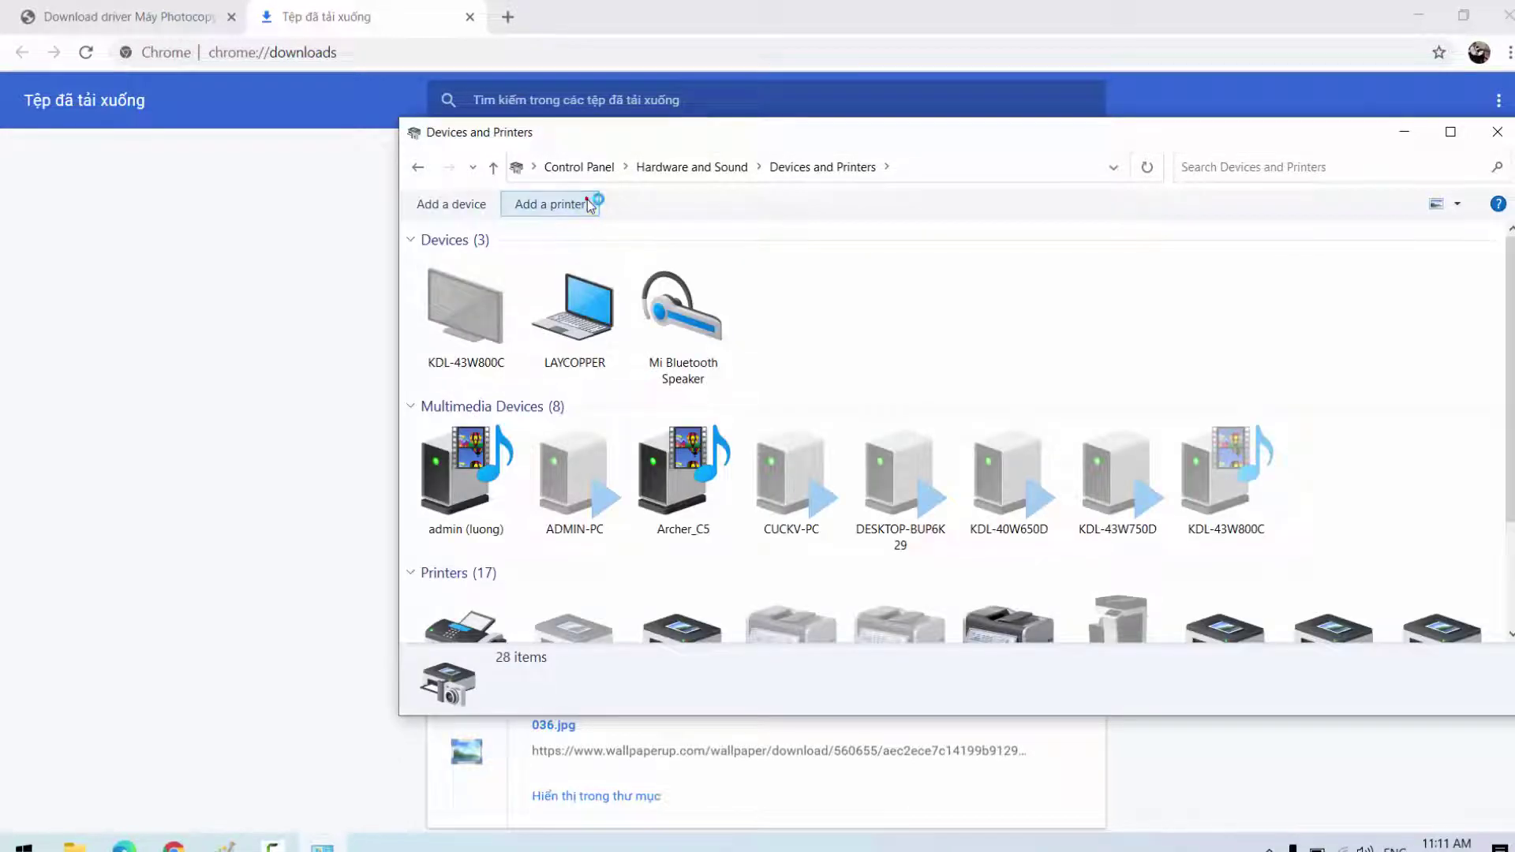
{"action": "left_click", "coordinate": [550, 563]}
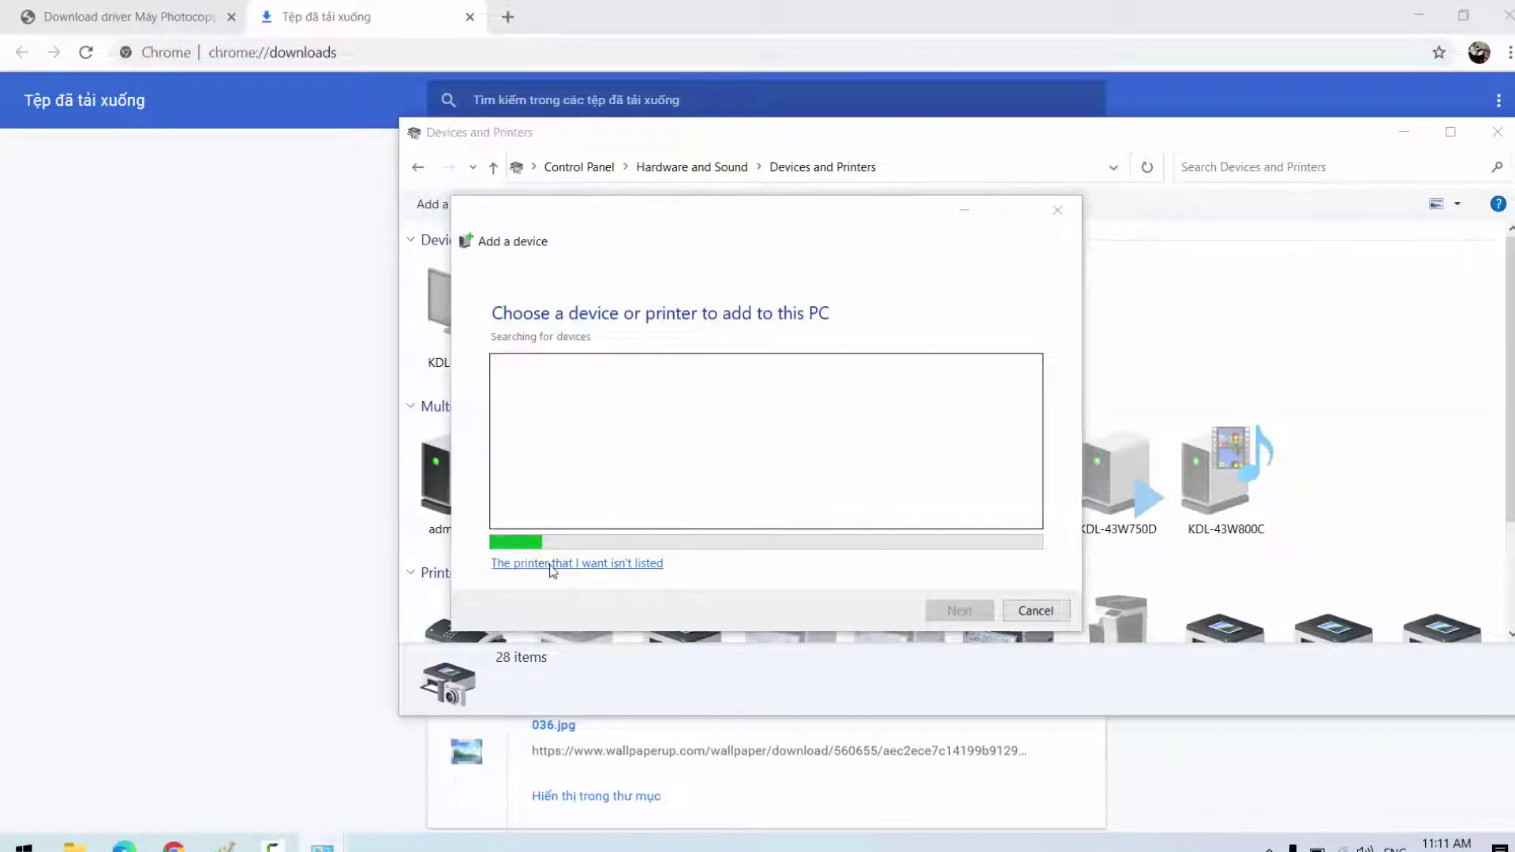
{"action": "left_click", "coordinate": [539, 557]}
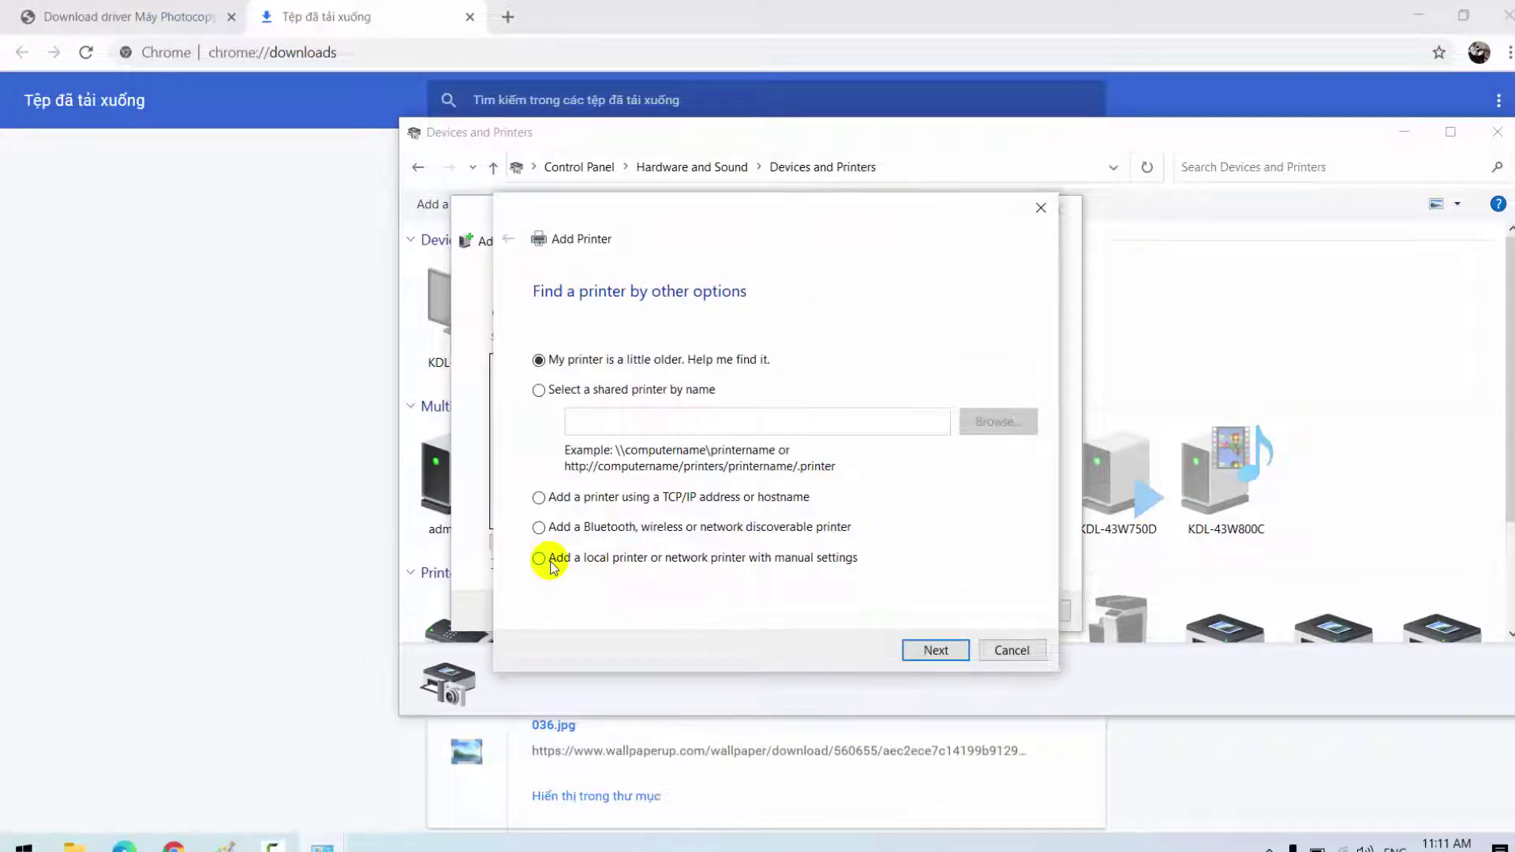
{"action": "left_click", "coordinate": [933, 652]}
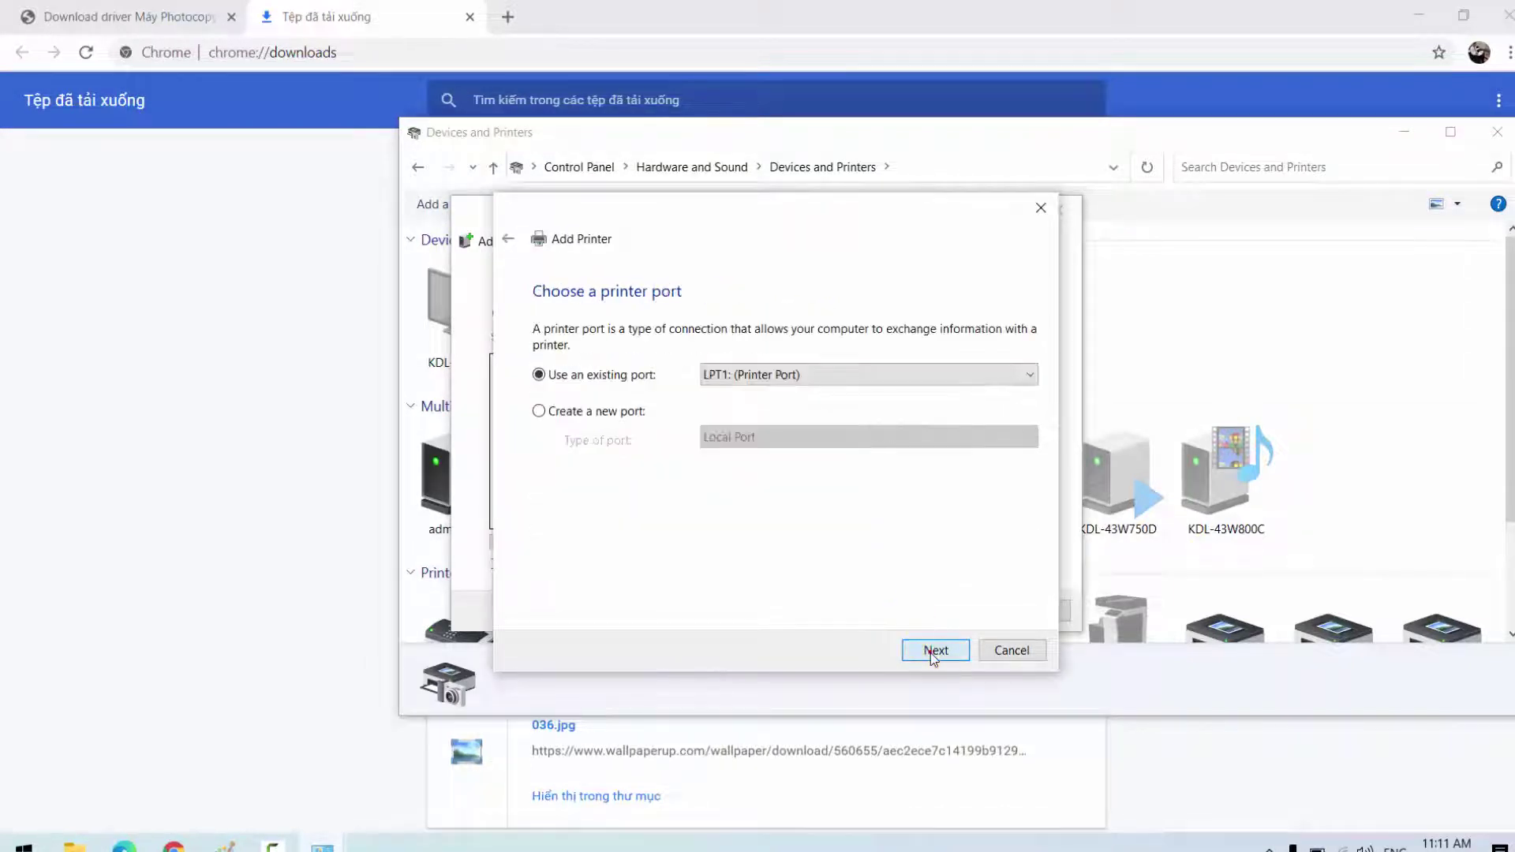
Create a new Standard TCP/IP Port for the printer with the IP address 192.168.0.42
{"action": "left_click", "coordinate": [602, 418]}
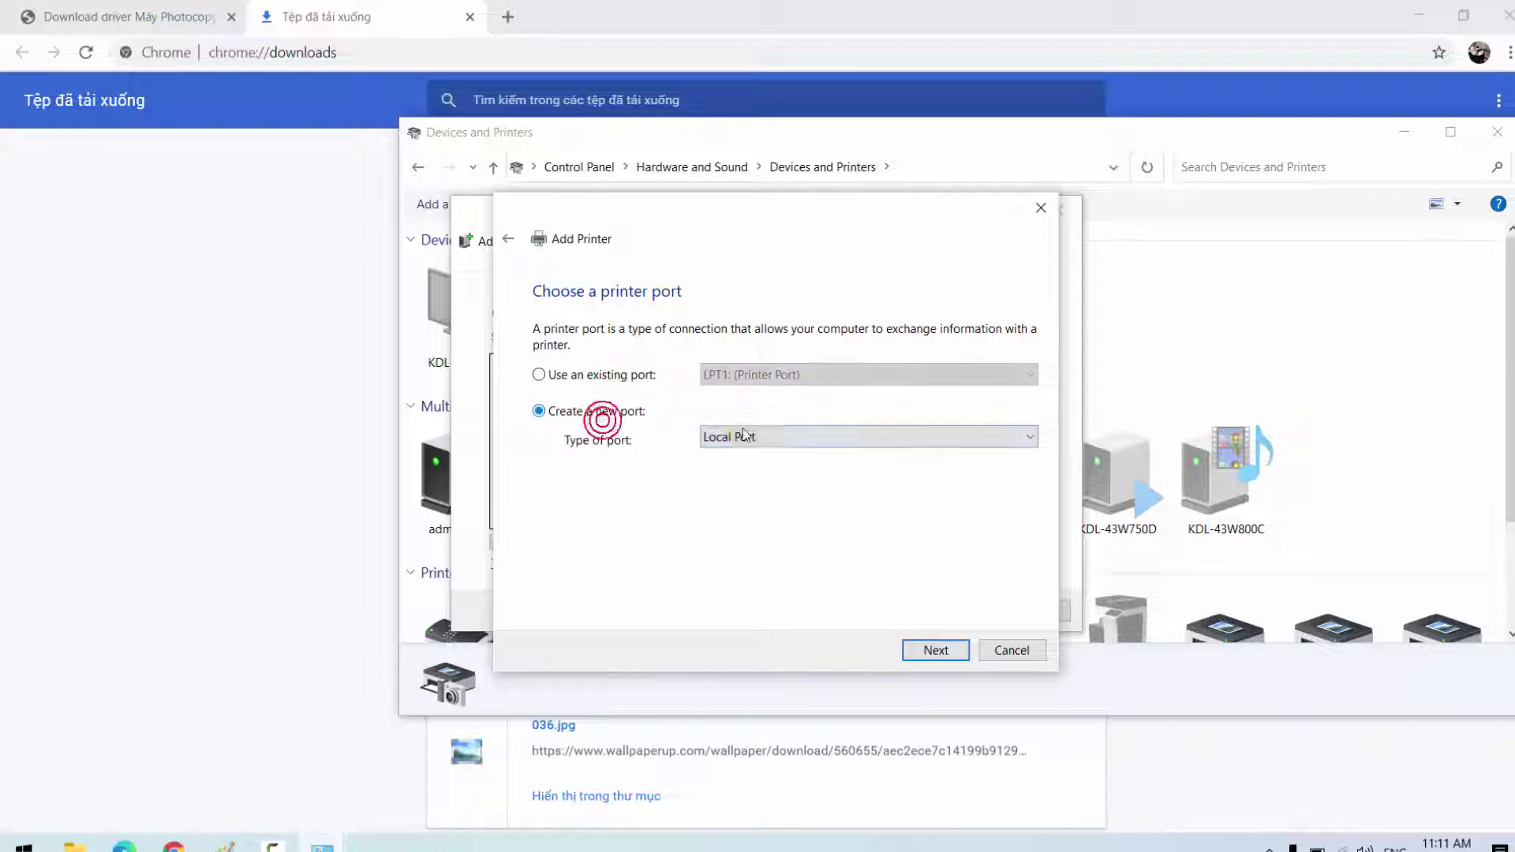
{"action": "left_click", "coordinate": [744, 436]}
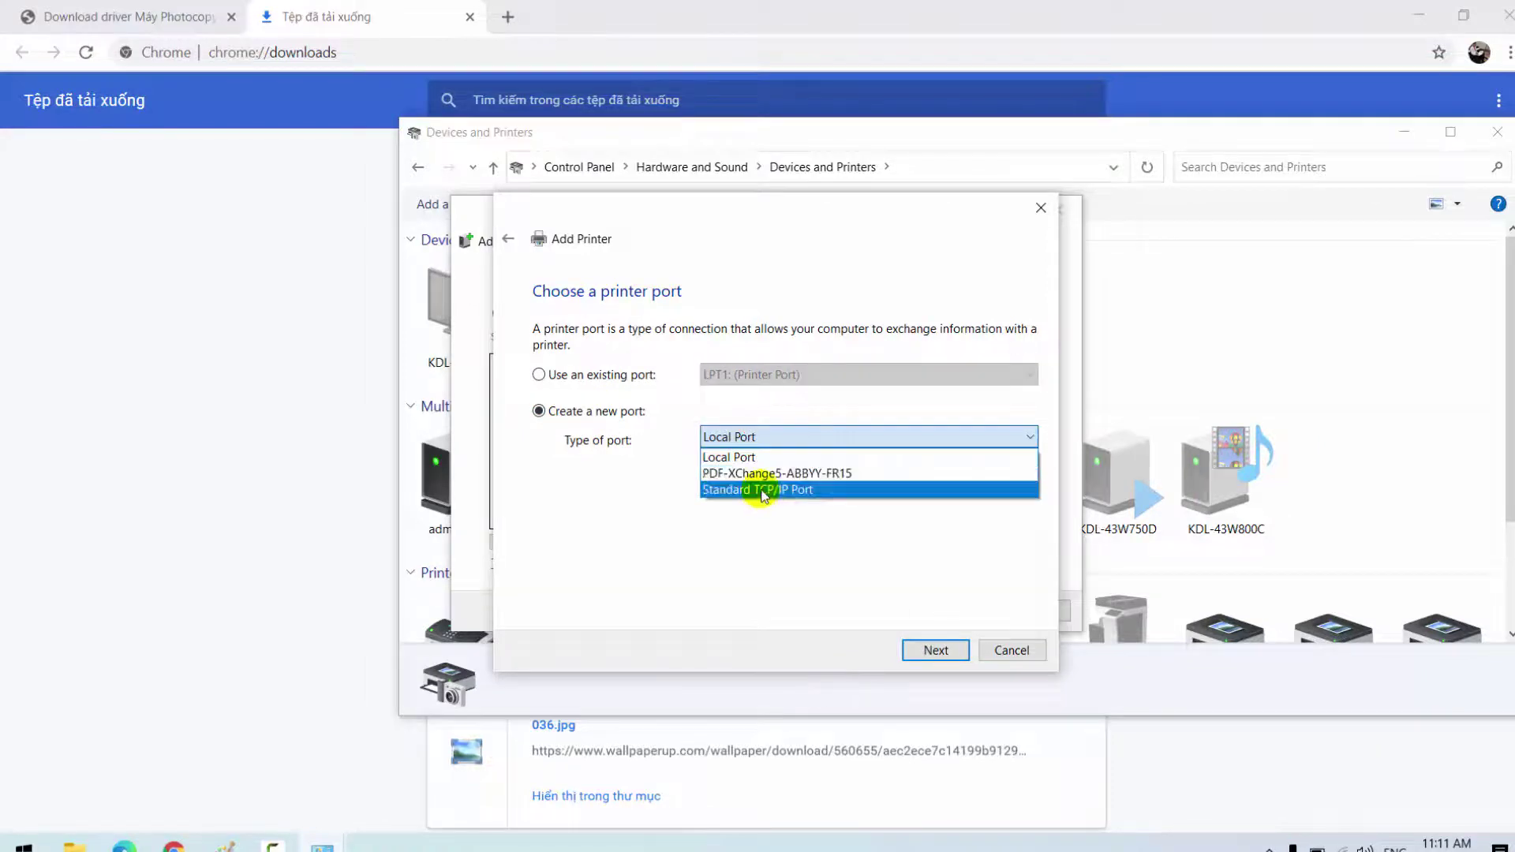
{"action": "left_click", "coordinate": [762, 490]}
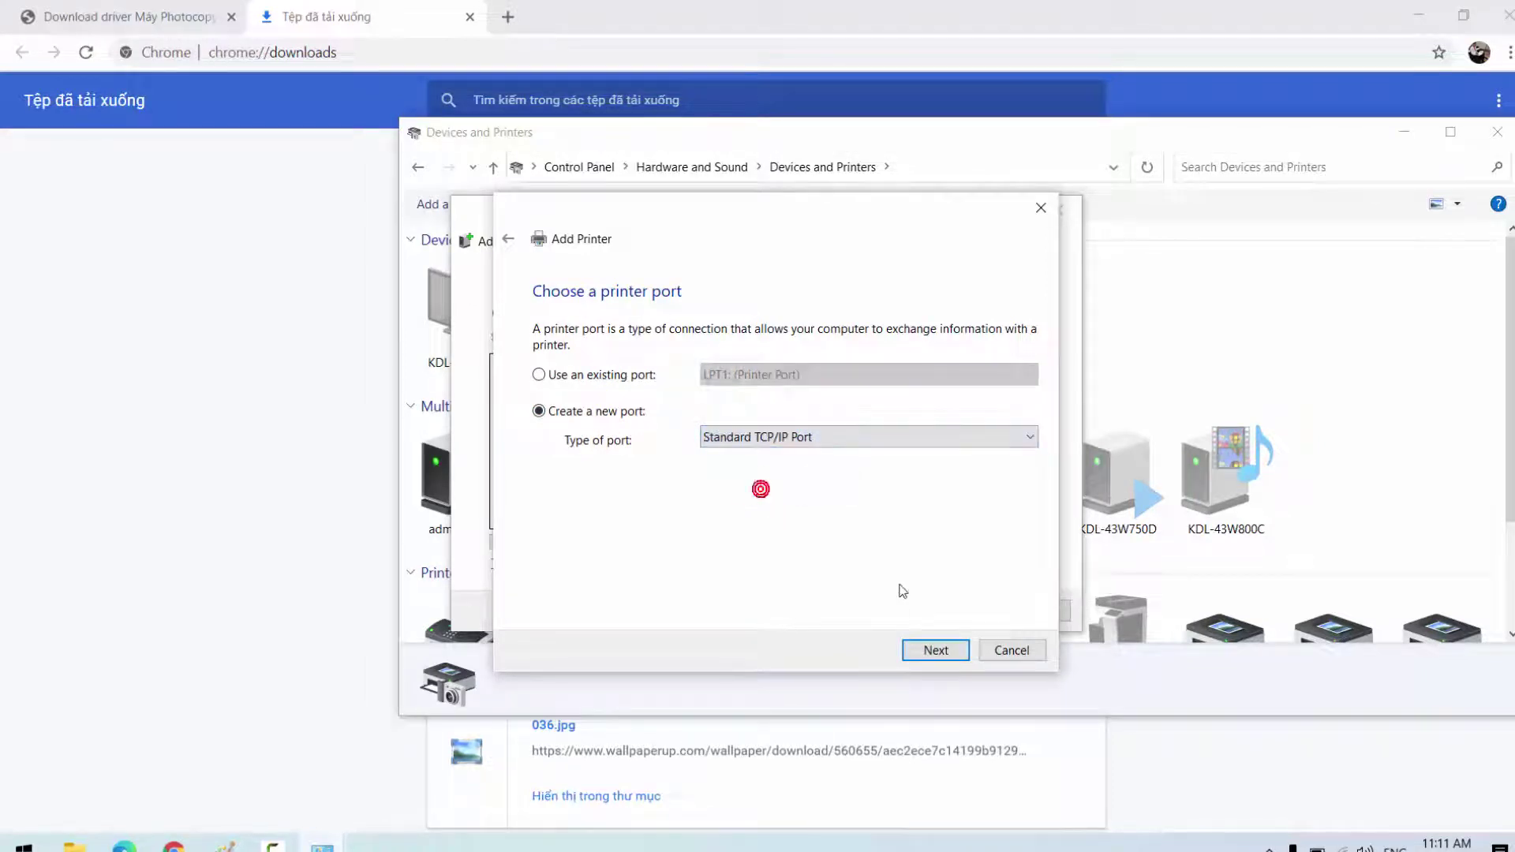
{"action": "left_click", "coordinate": [931, 658]}
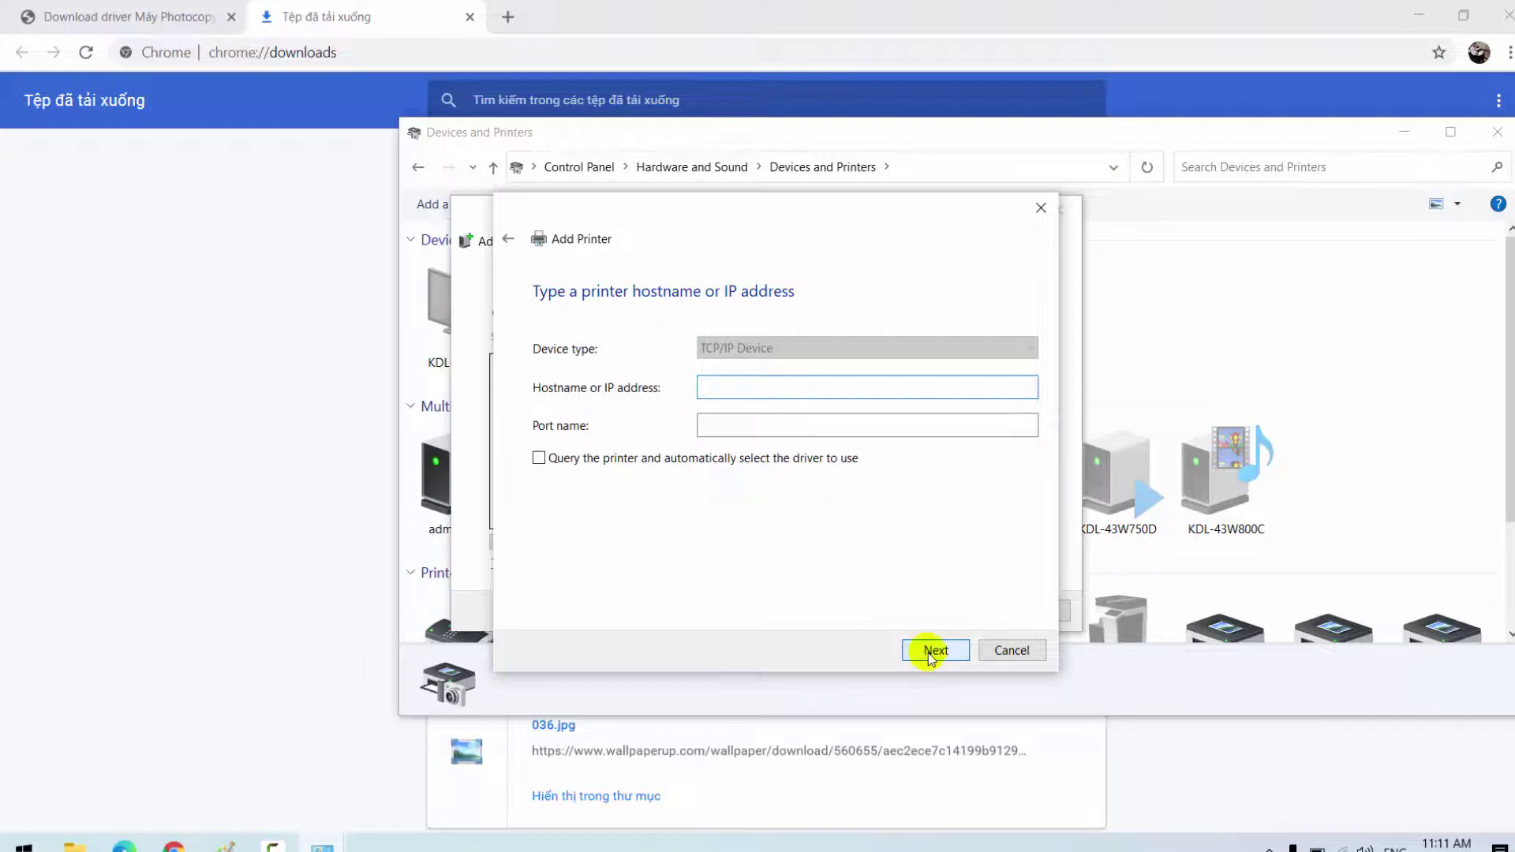
{"action": "type", "text": "192.168.0.42"}
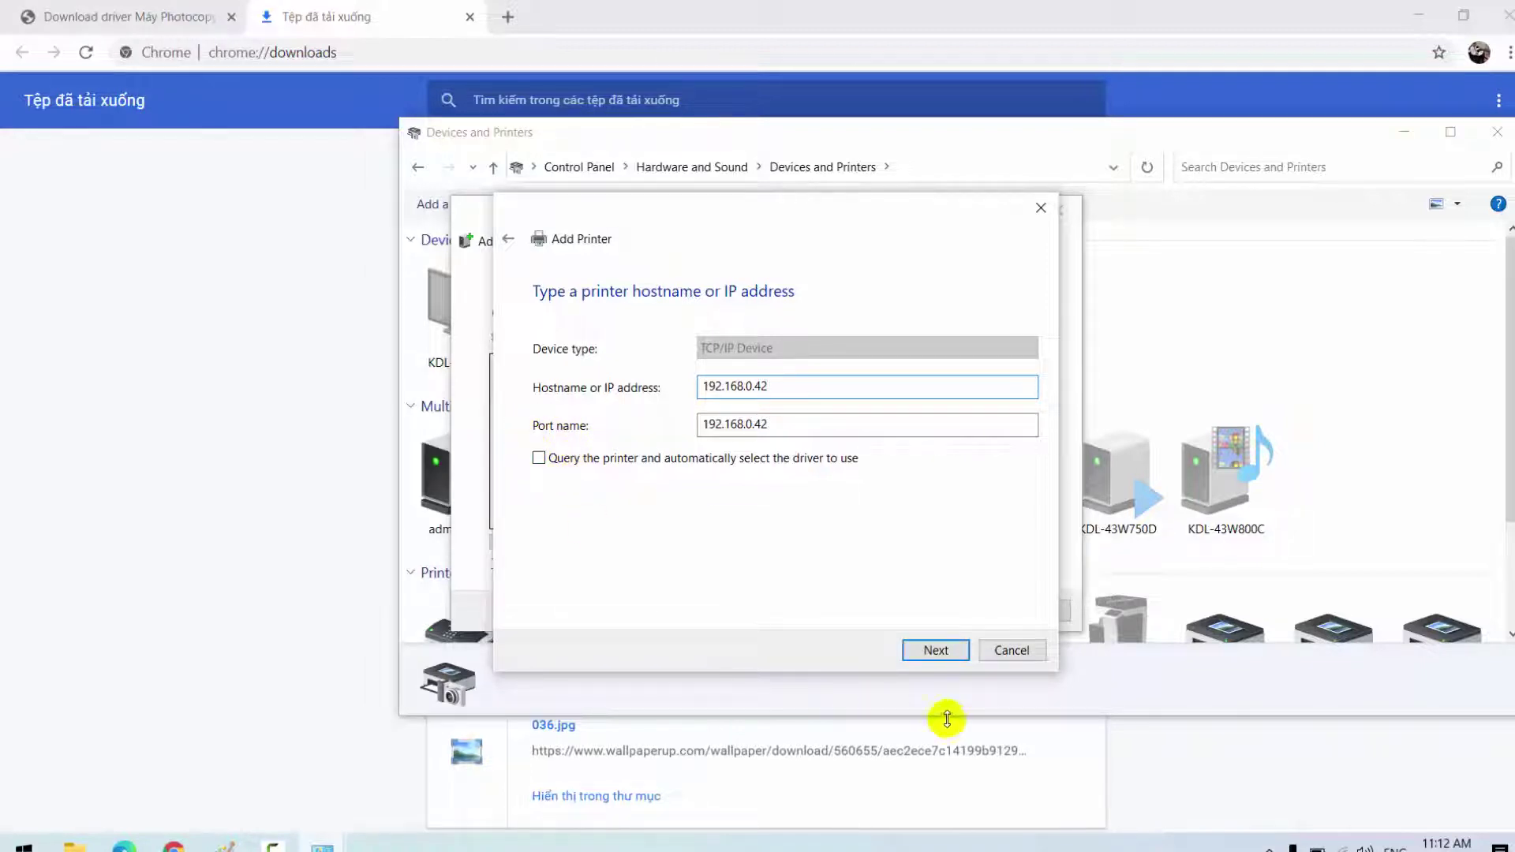
{"action": "left_click", "coordinate": [935, 651]}
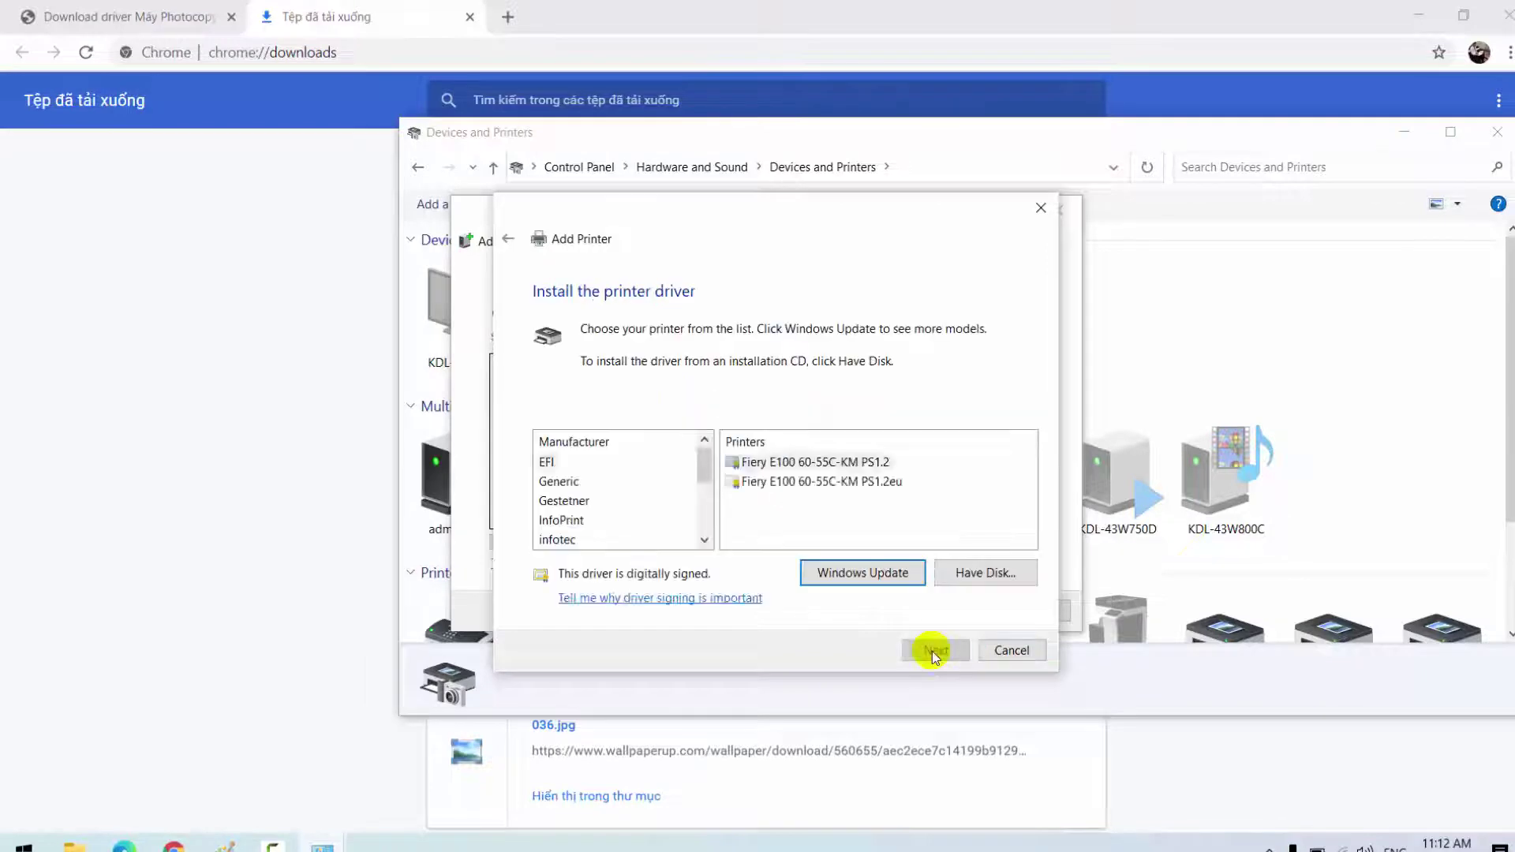
Choose to install the printer driver from disk and browse to the Downloads folder for its files
{"action": "left_click", "coordinate": [969, 570]}
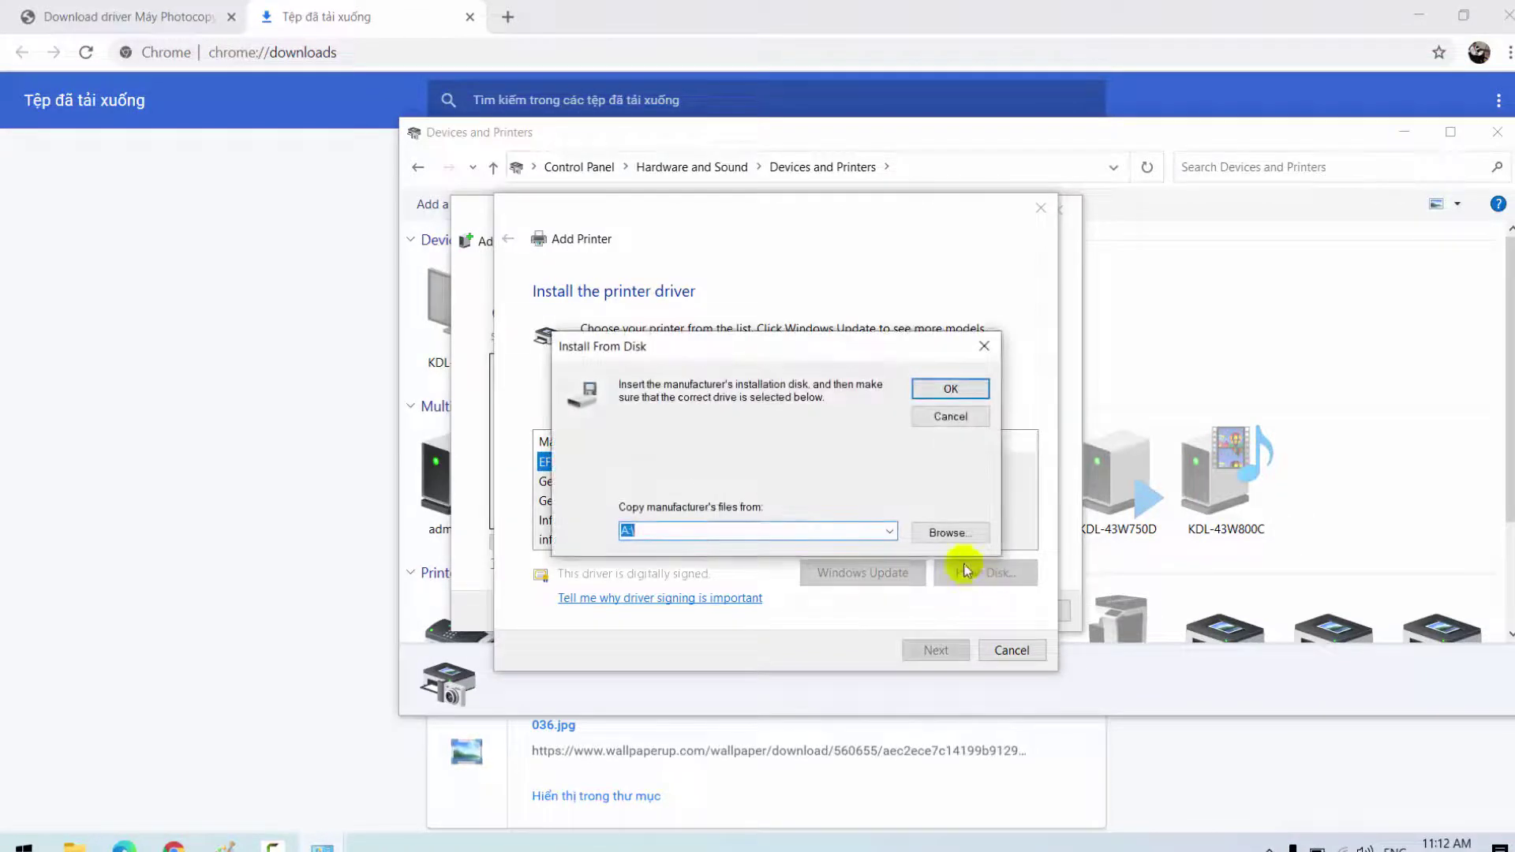
{"action": "left_click", "coordinate": [943, 532]}
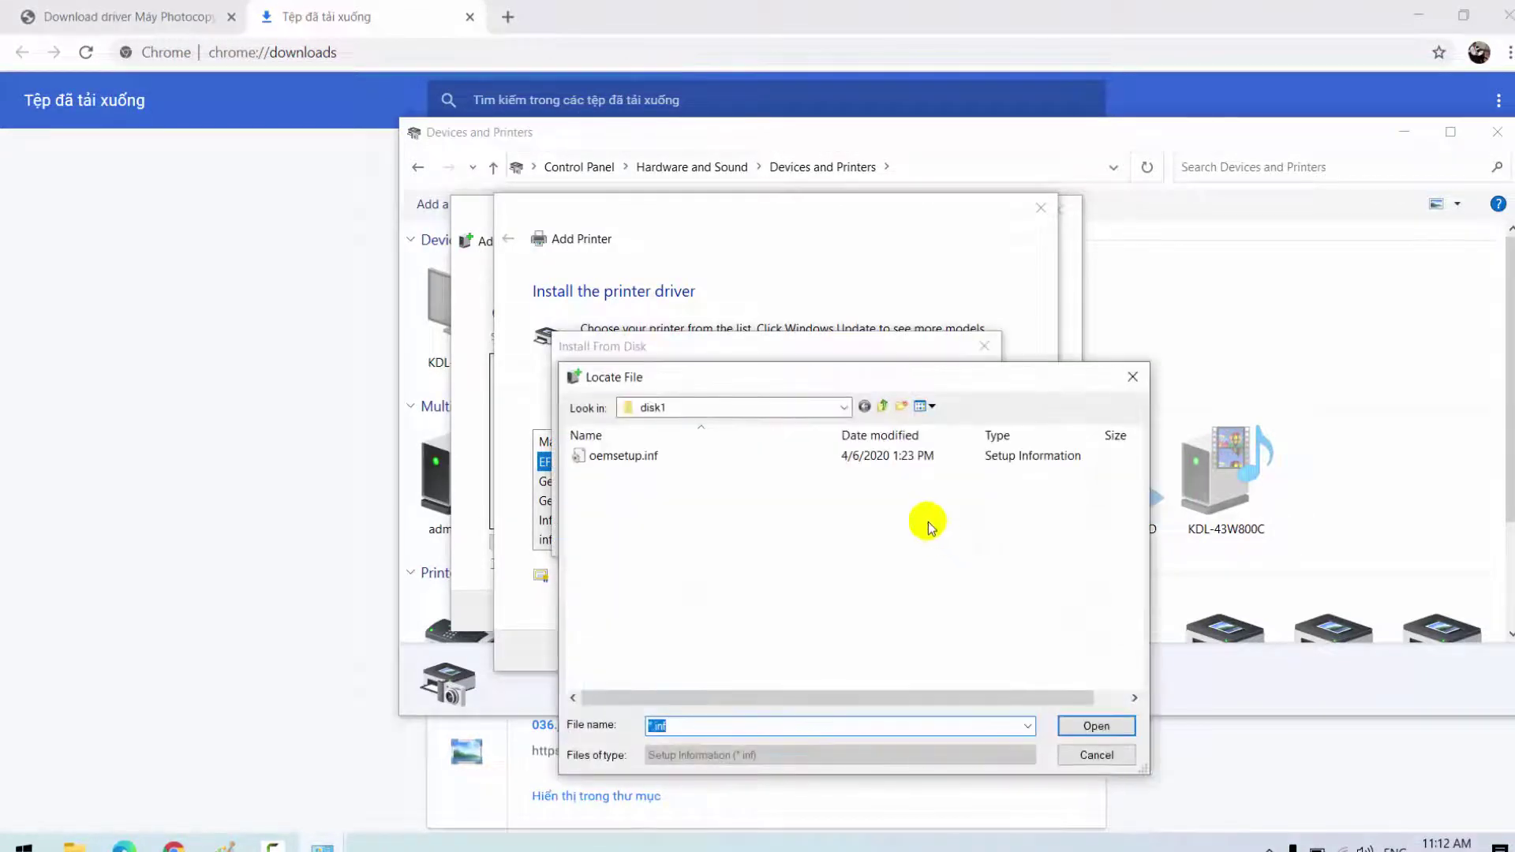
{"action": "left_click", "coordinate": [883, 406]}
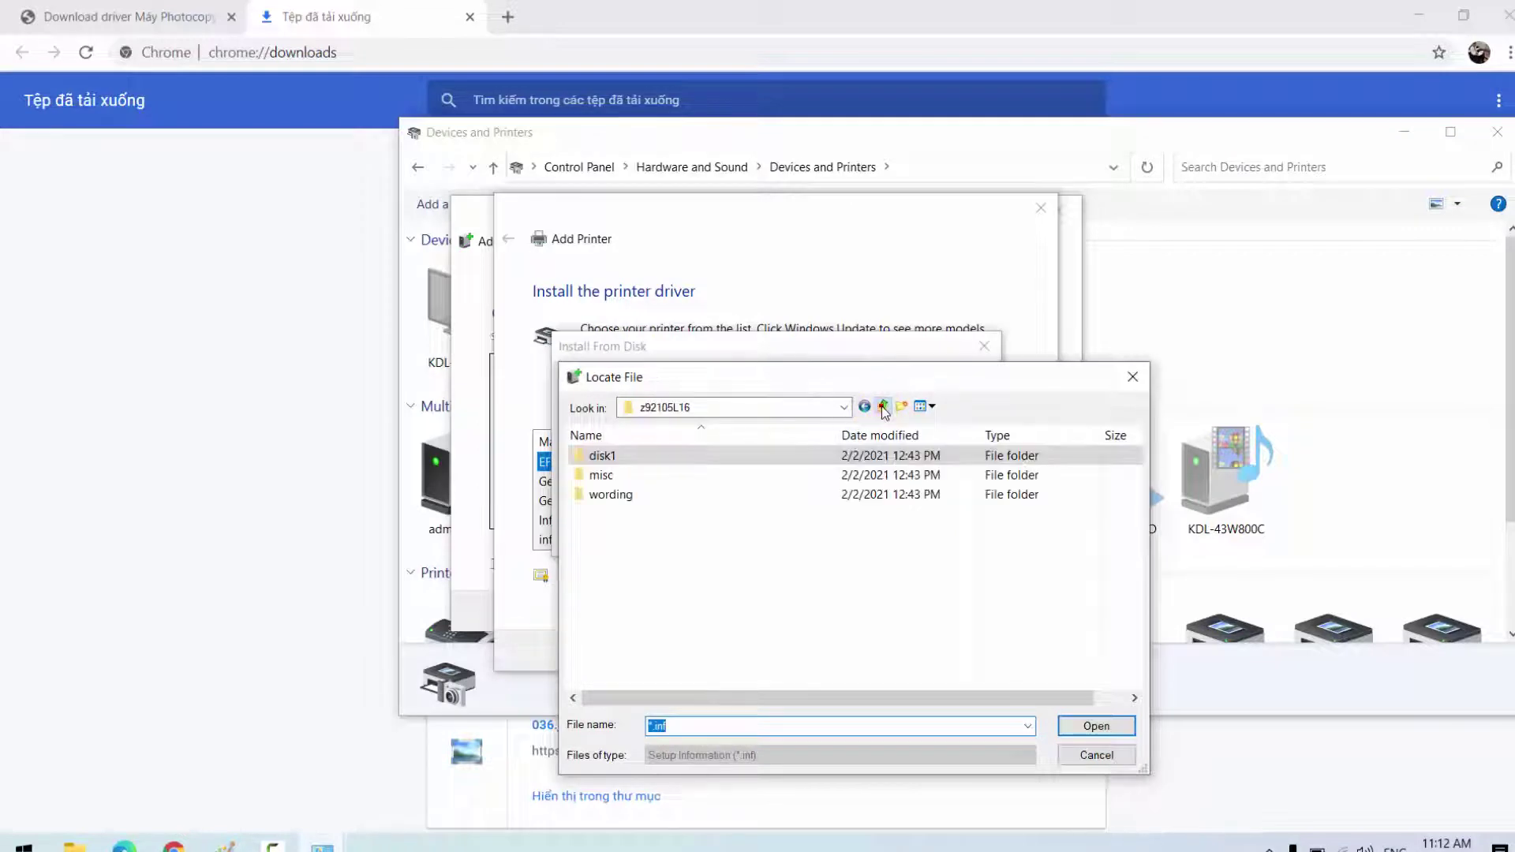
{"action": "left_click", "coordinate": [883, 407]}
{"action": "left_click", "coordinate": [883, 407]}
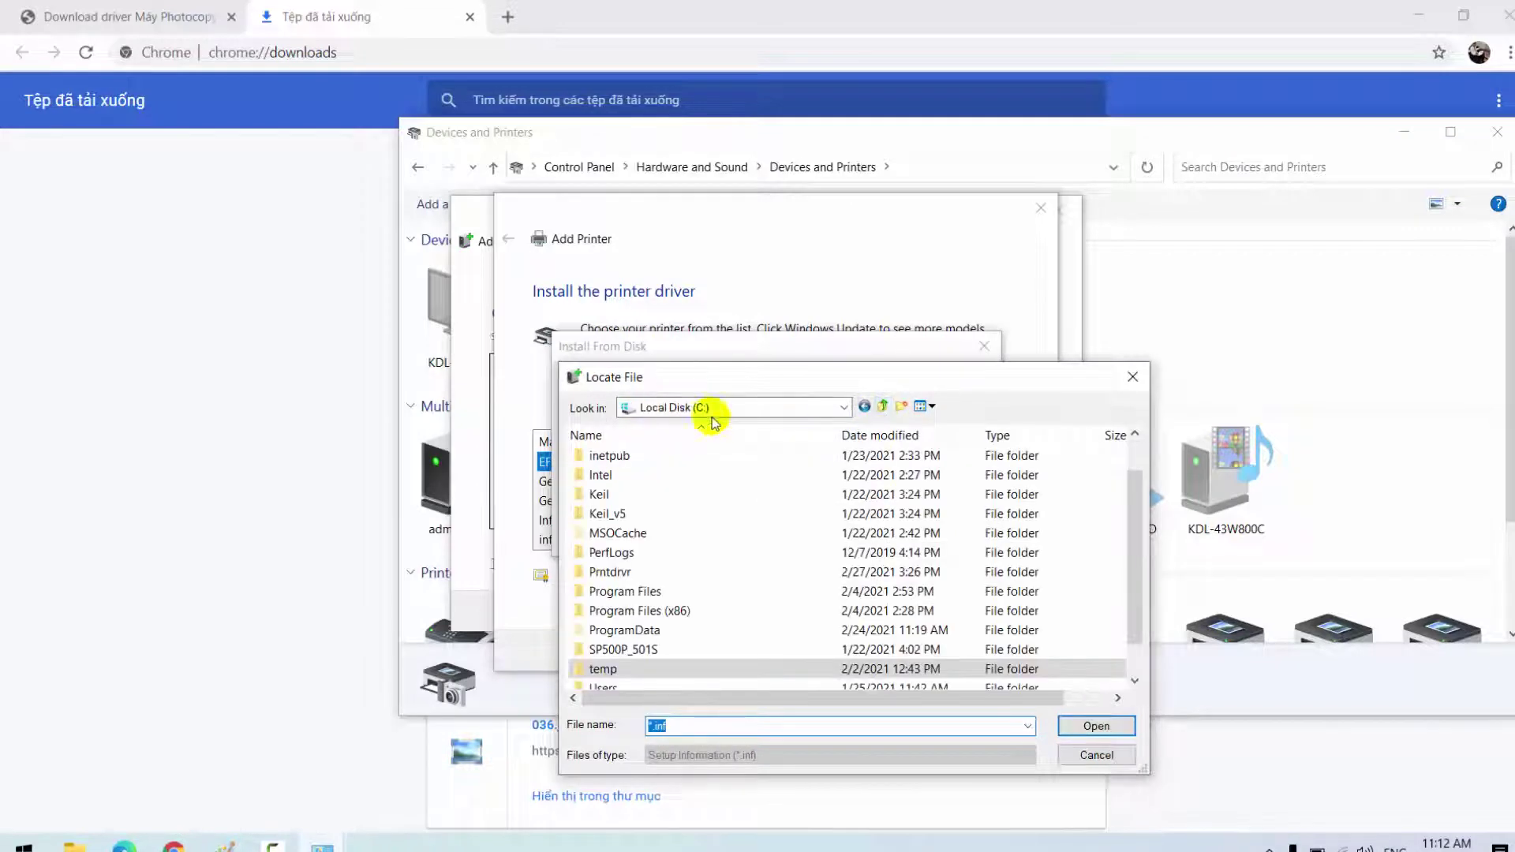
{"action": "left_click", "coordinate": [842, 406]}
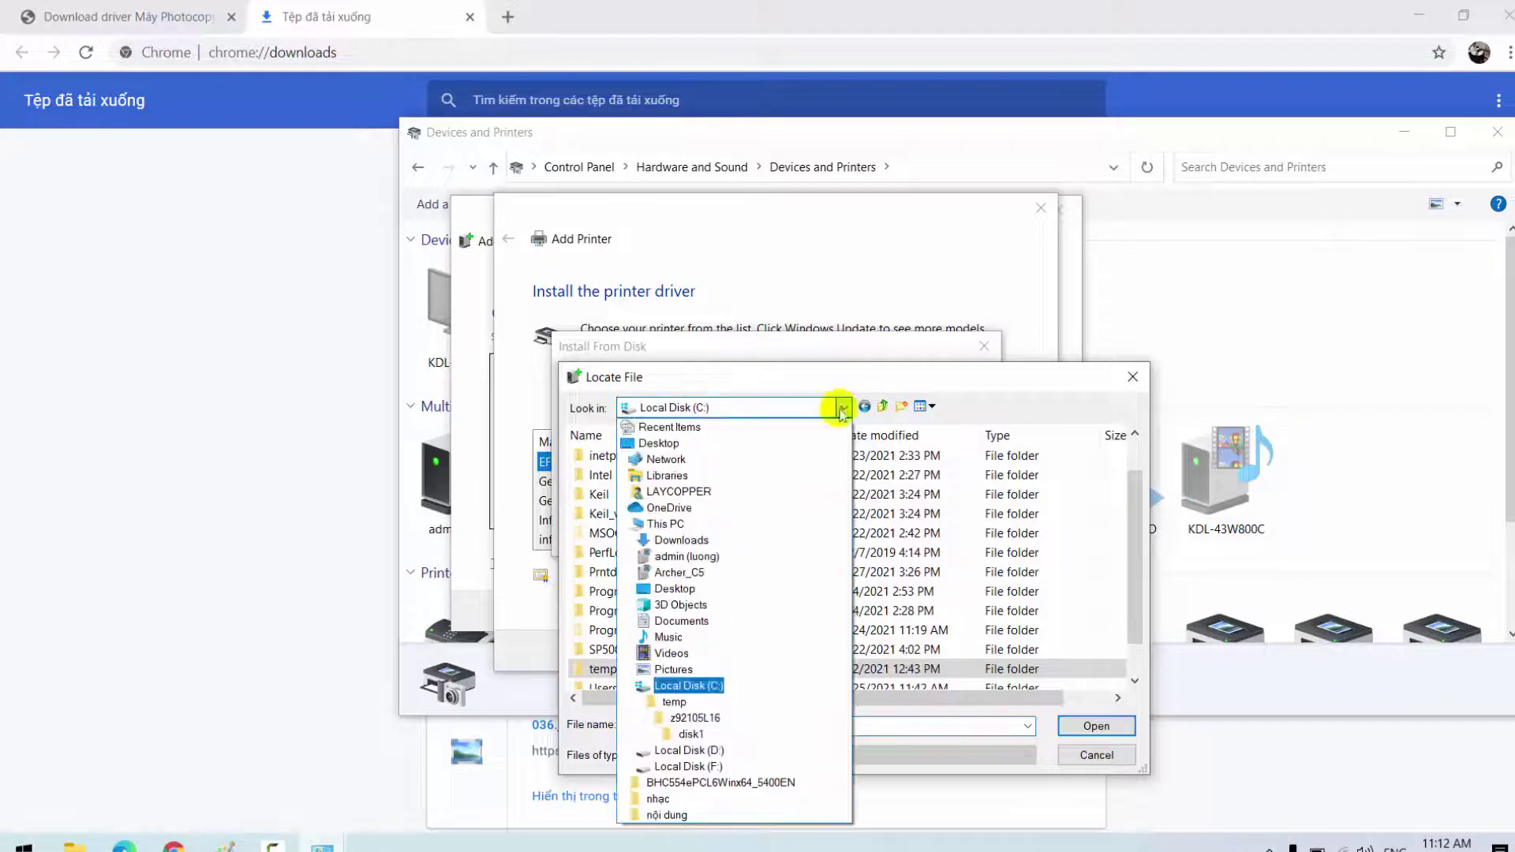
{"action": "left_click", "coordinate": [705, 541]}
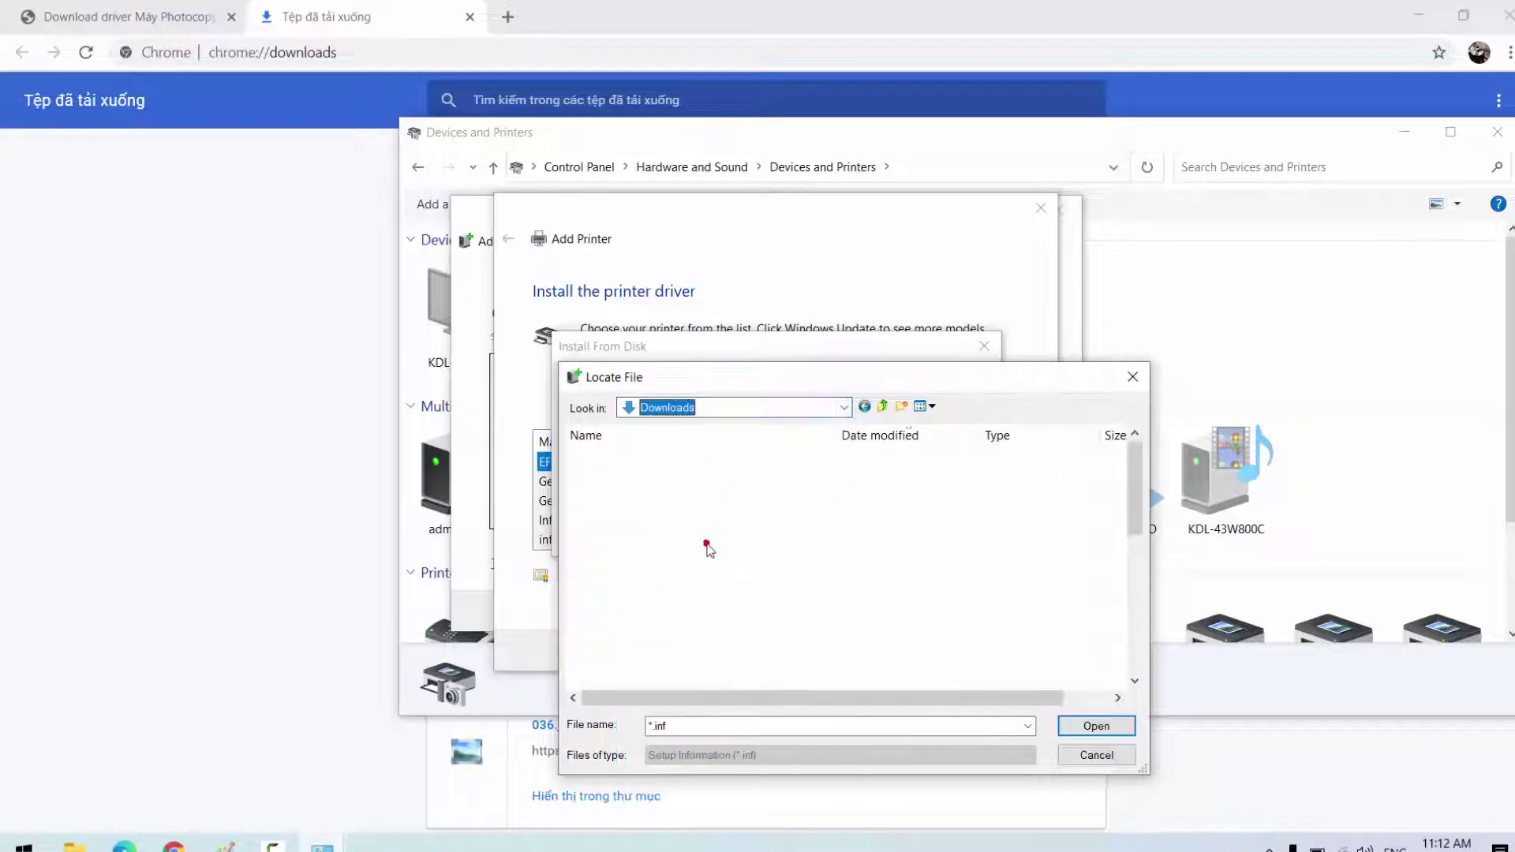
Load KOBSBA__.inf from the win_x64 driver folder inside UPDPSWin_3800MU as the driver source
{"action": "double_click", "coordinate": [691, 483]}
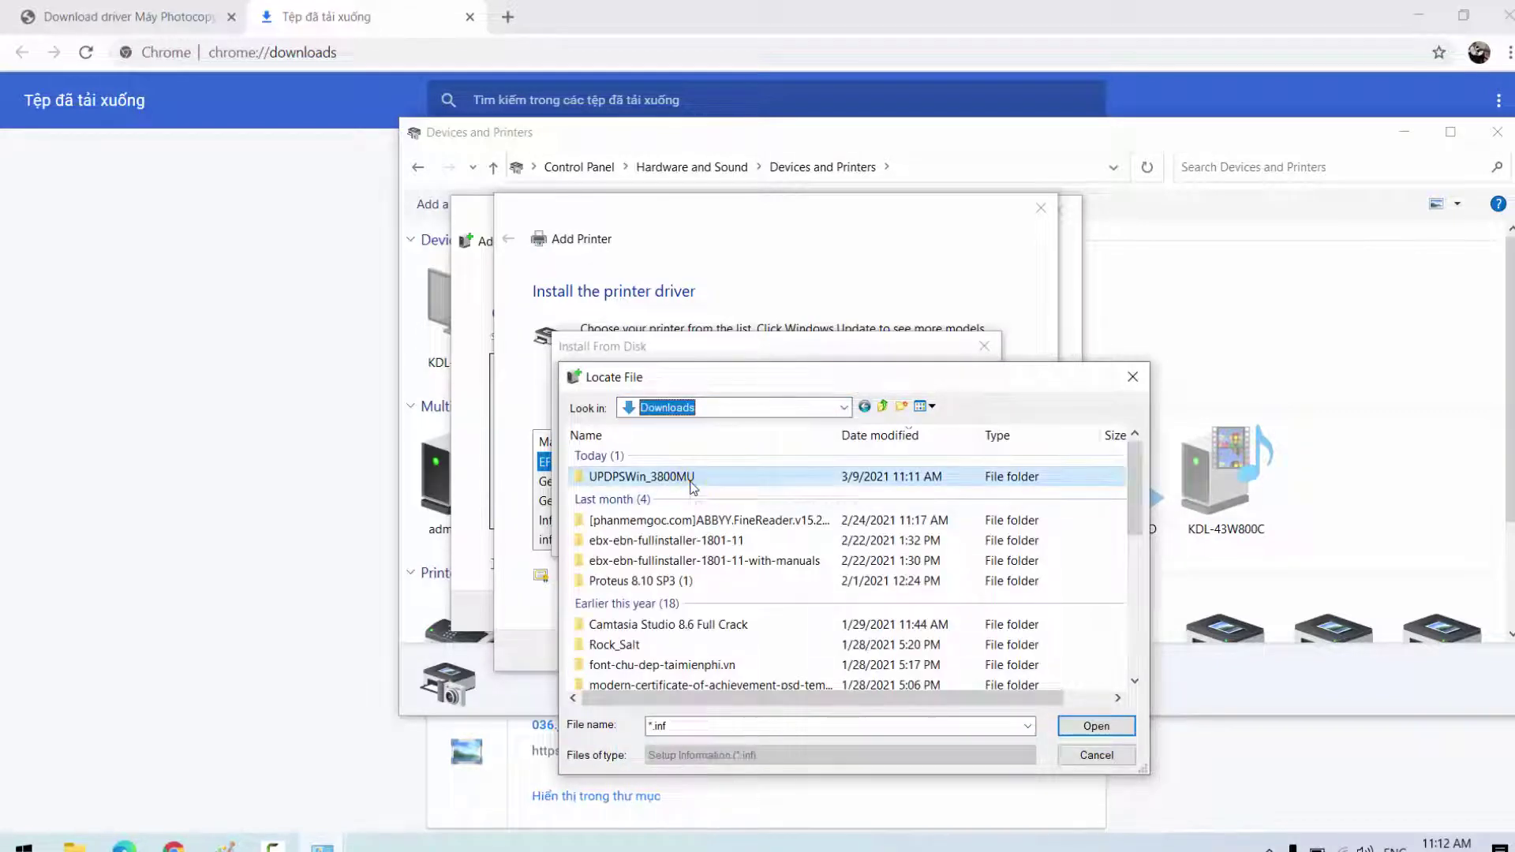
{"action": "double_click", "coordinate": [679, 457]}
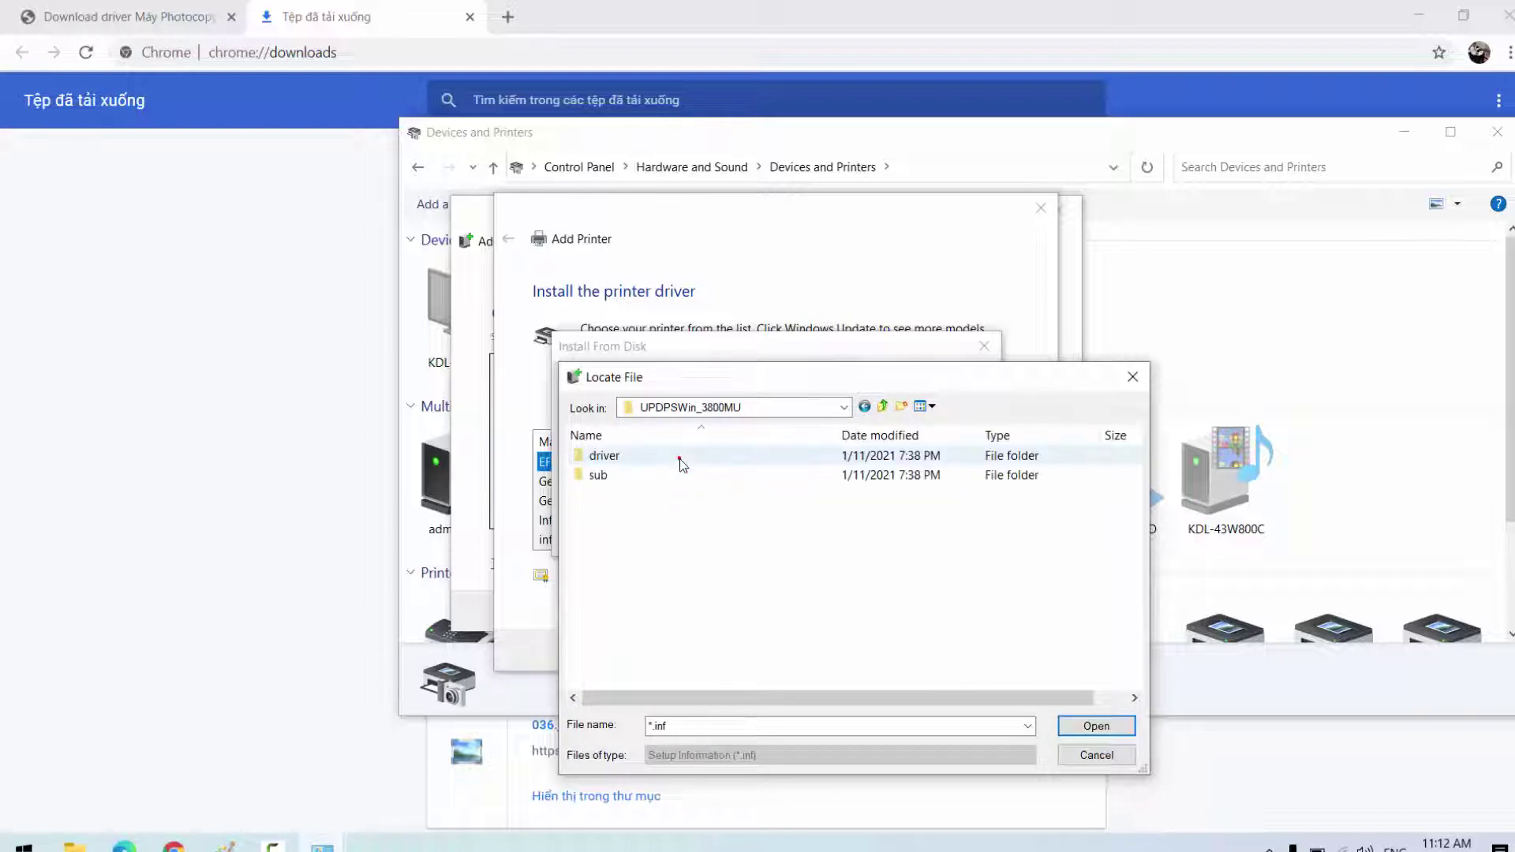
{"action": "double_click", "coordinate": [667, 457]}
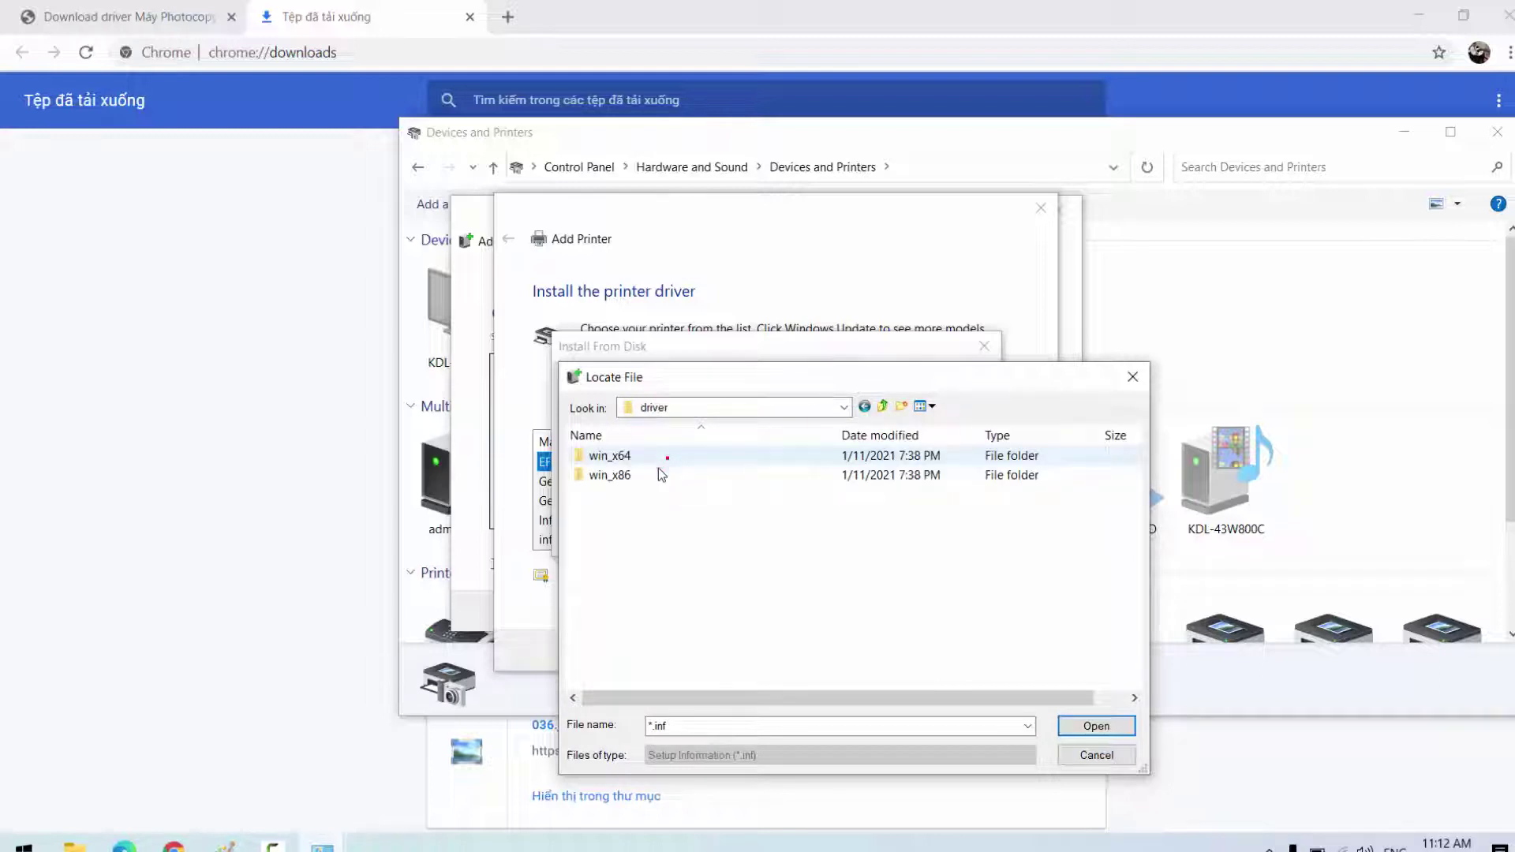
{"action": "double_click", "coordinate": [652, 457]}
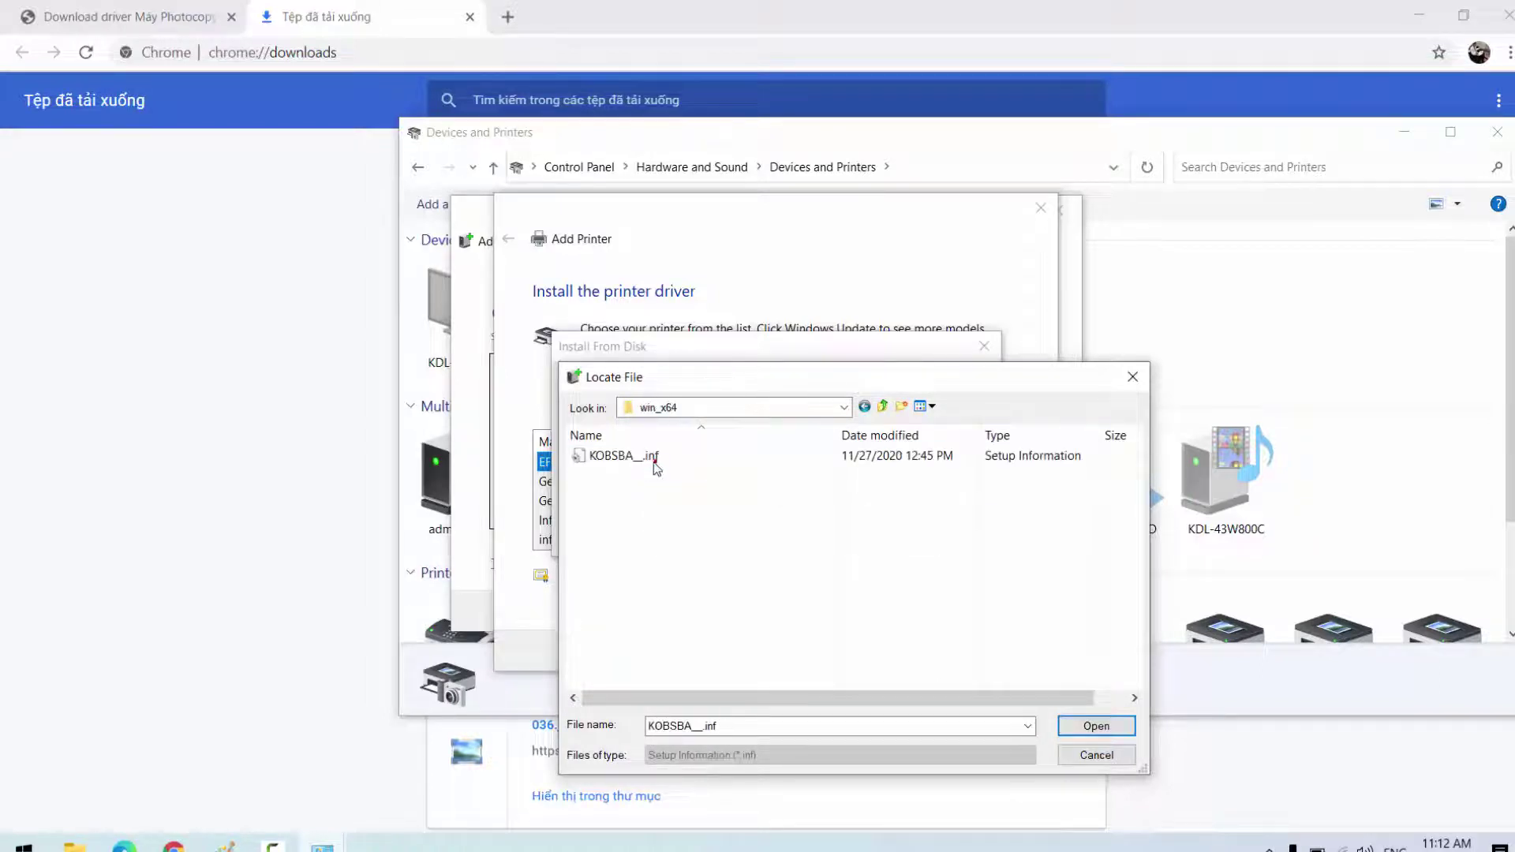
{"action": "left_click", "coordinate": [647, 457]}
{"action": "double_click", "coordinate": [647, 458]}
{"action": "left_click", "coordinate": [943, 386]}
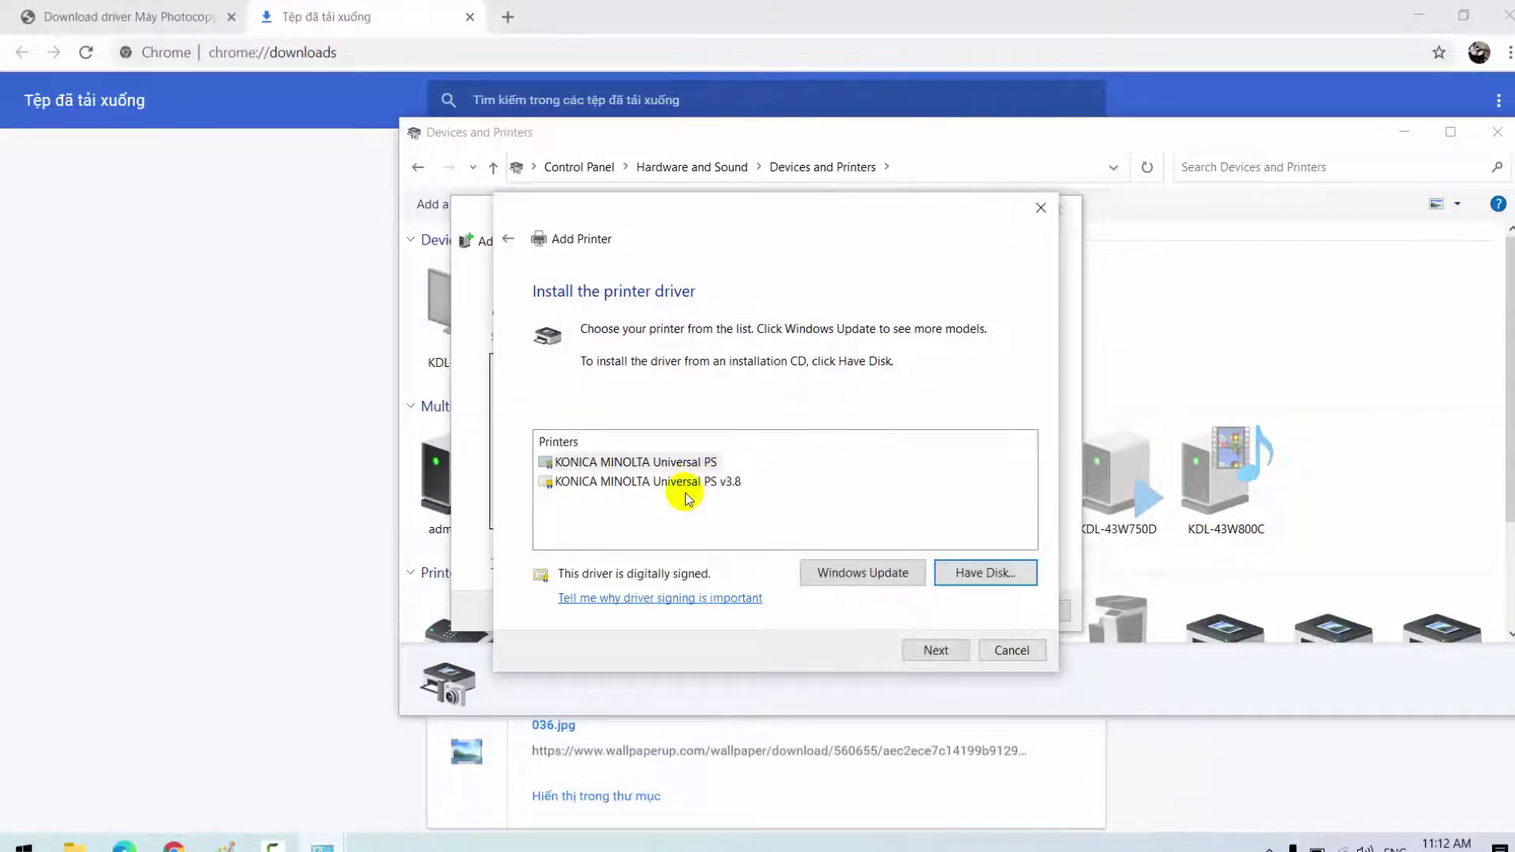
Install the KONICA MINOLTA Universal PS v3.8 printer without sharing it, and check for it among the installed printers
{"action": "left_click", "coordinate": [718, 483]}
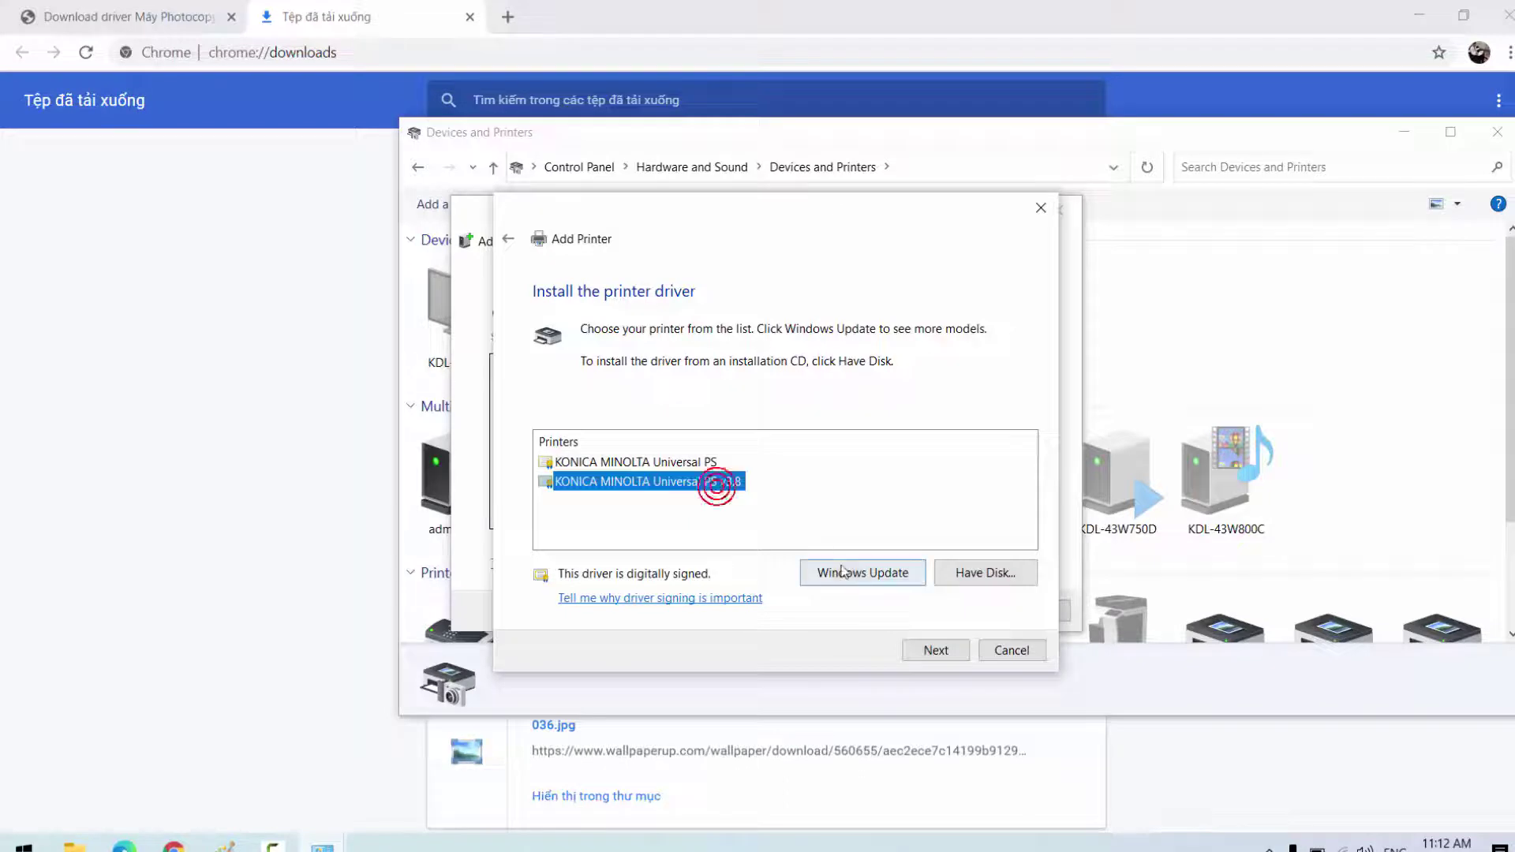
{"action": "left_click", "coordinate": [935, 650]}
{"action": "left_click", "coordinate": [934, 651]}
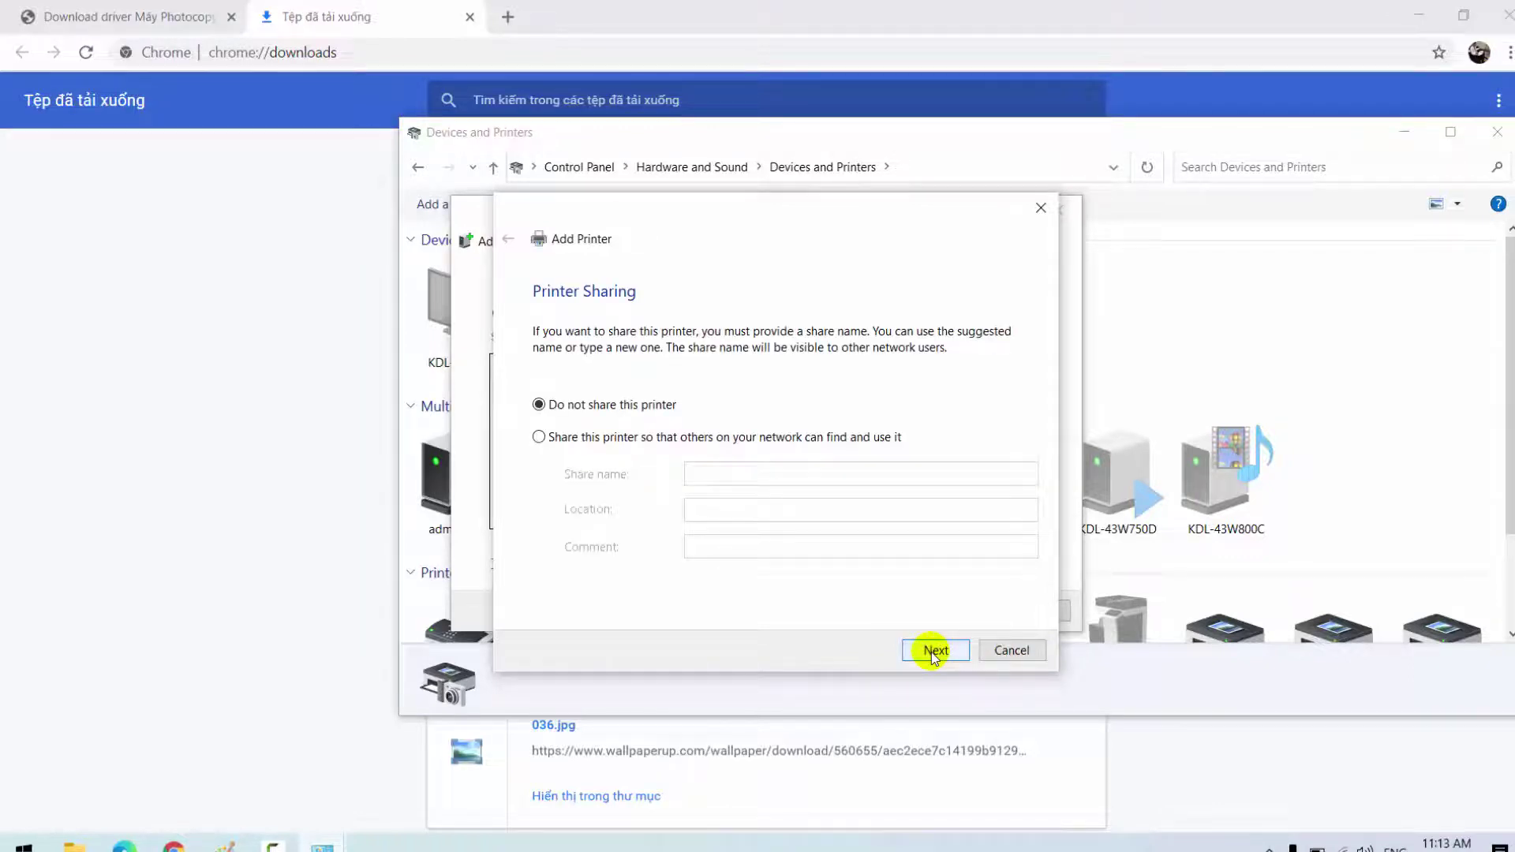
{"action": "left_click", "coordinate": [933, 651]}
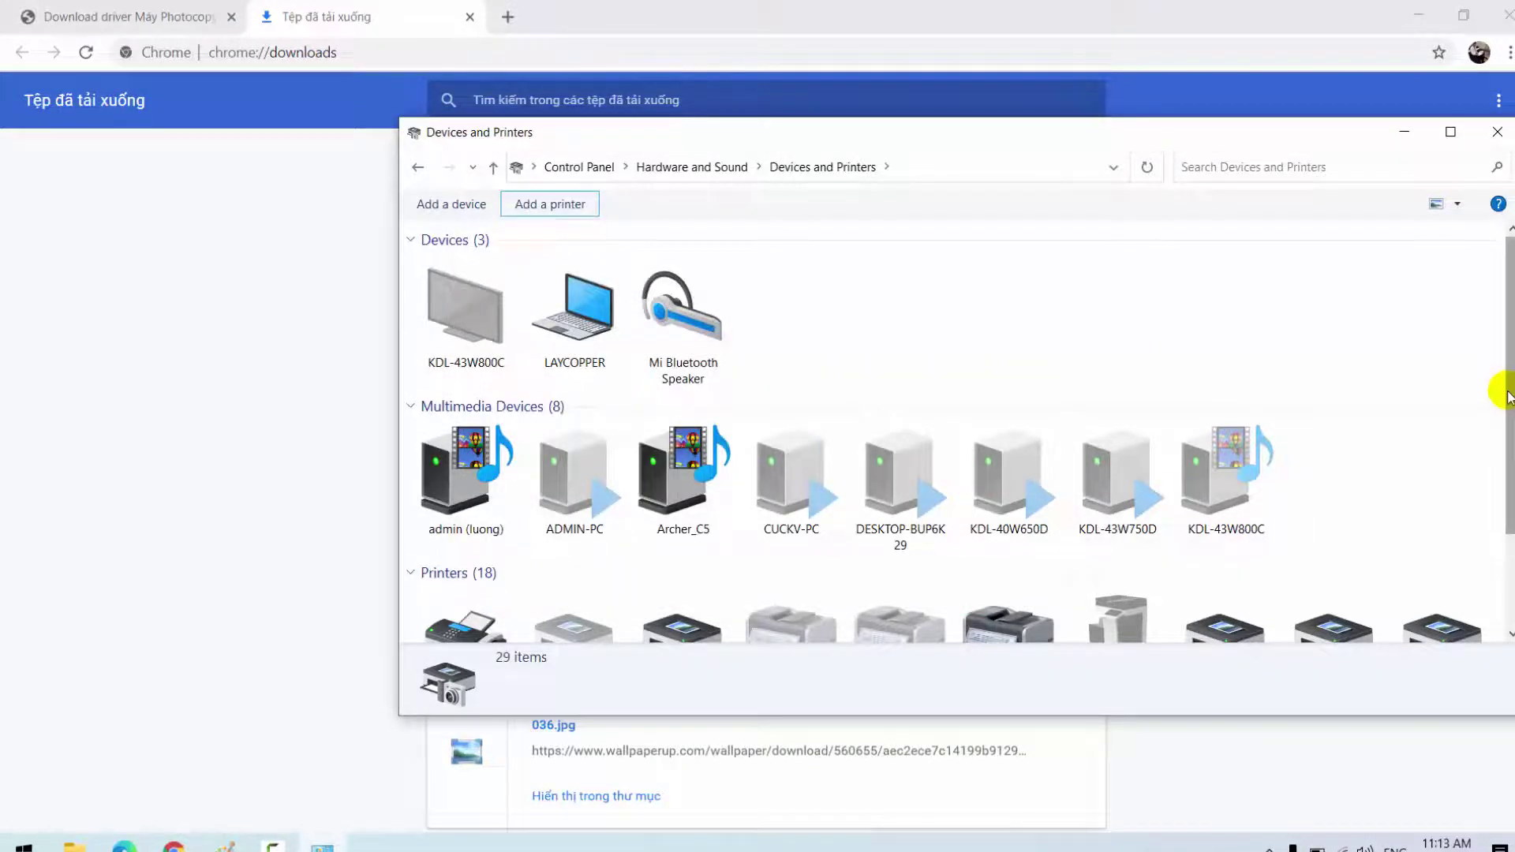
{"action": "left_click_drag", "start_coordinate": [1508, 397], "coordinate": [1511, 643]}
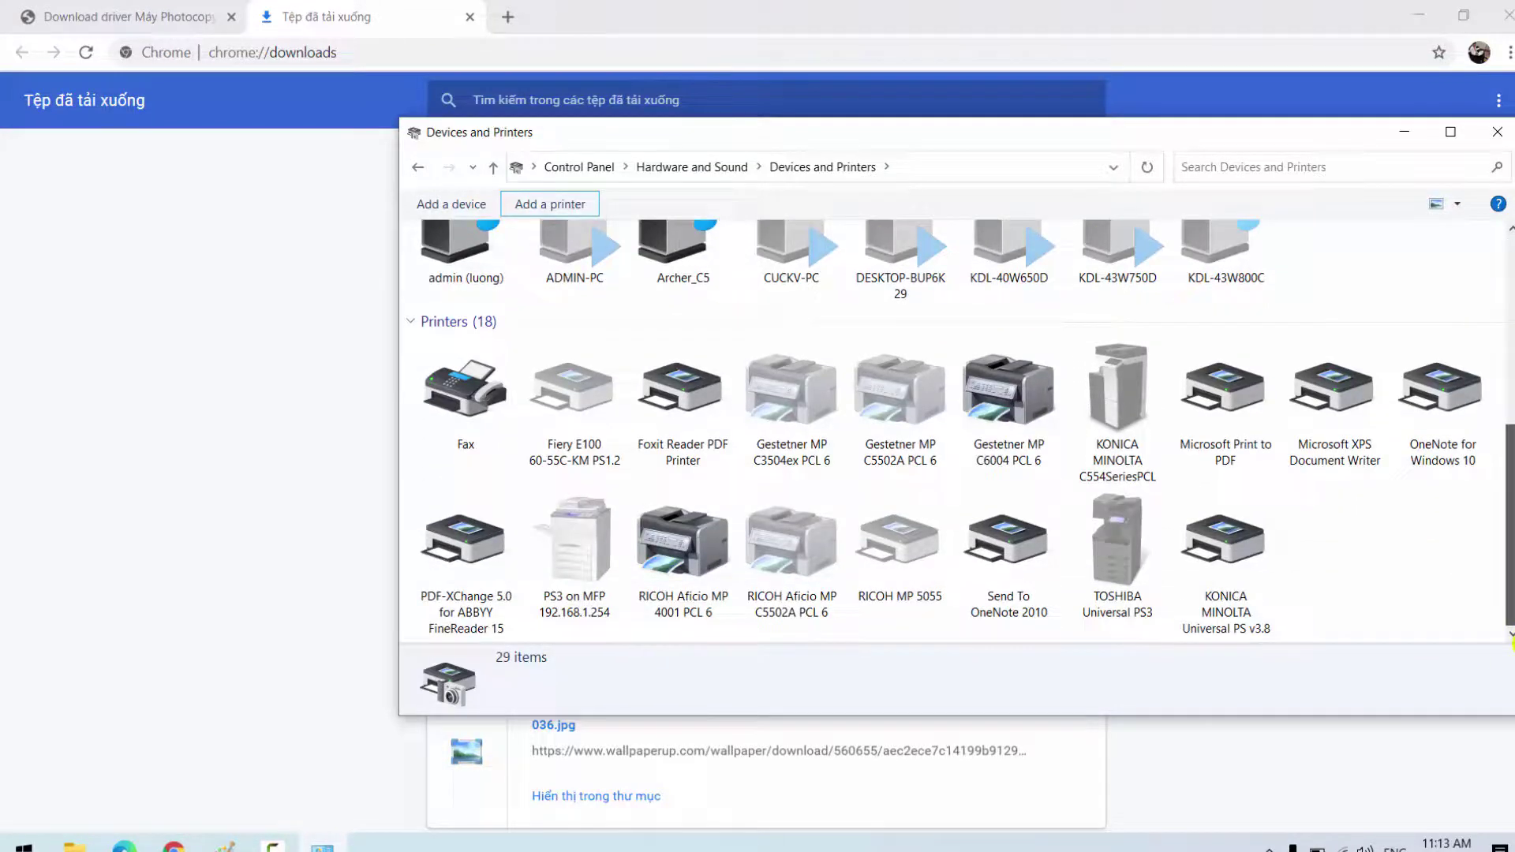
Make the KONICA MINOLTA Universal PS v3.8 the default printer, accept the notice, and check its default mark in the printer list
{"action": "right_click", "coordinate": [1245, 591]}
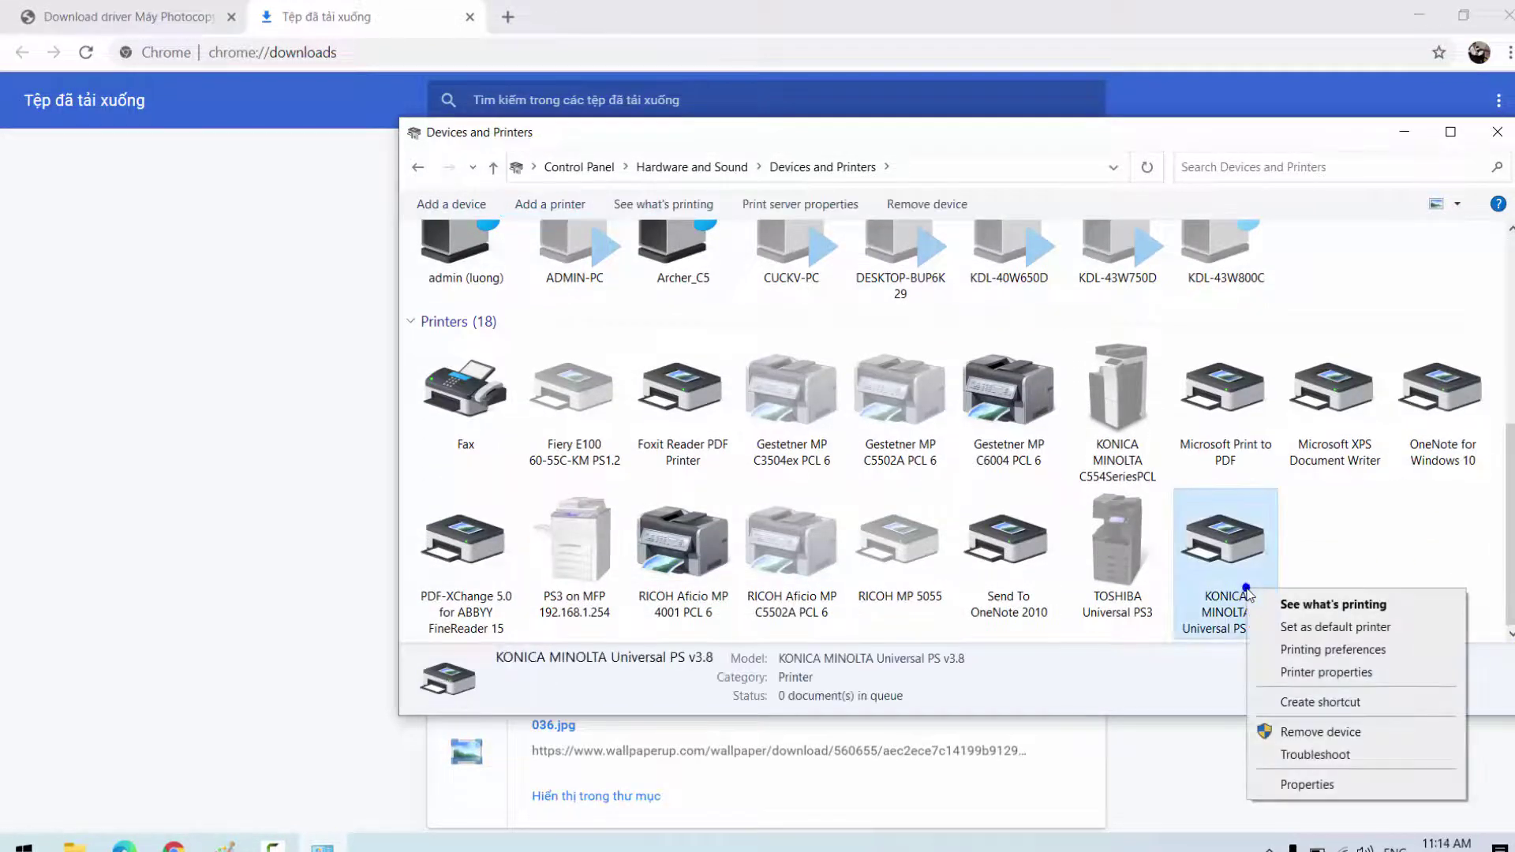
{"action": "left_click", "coordinate": [1282, 628]}
{"action": "left_click", "coordinate": [813, 450]}
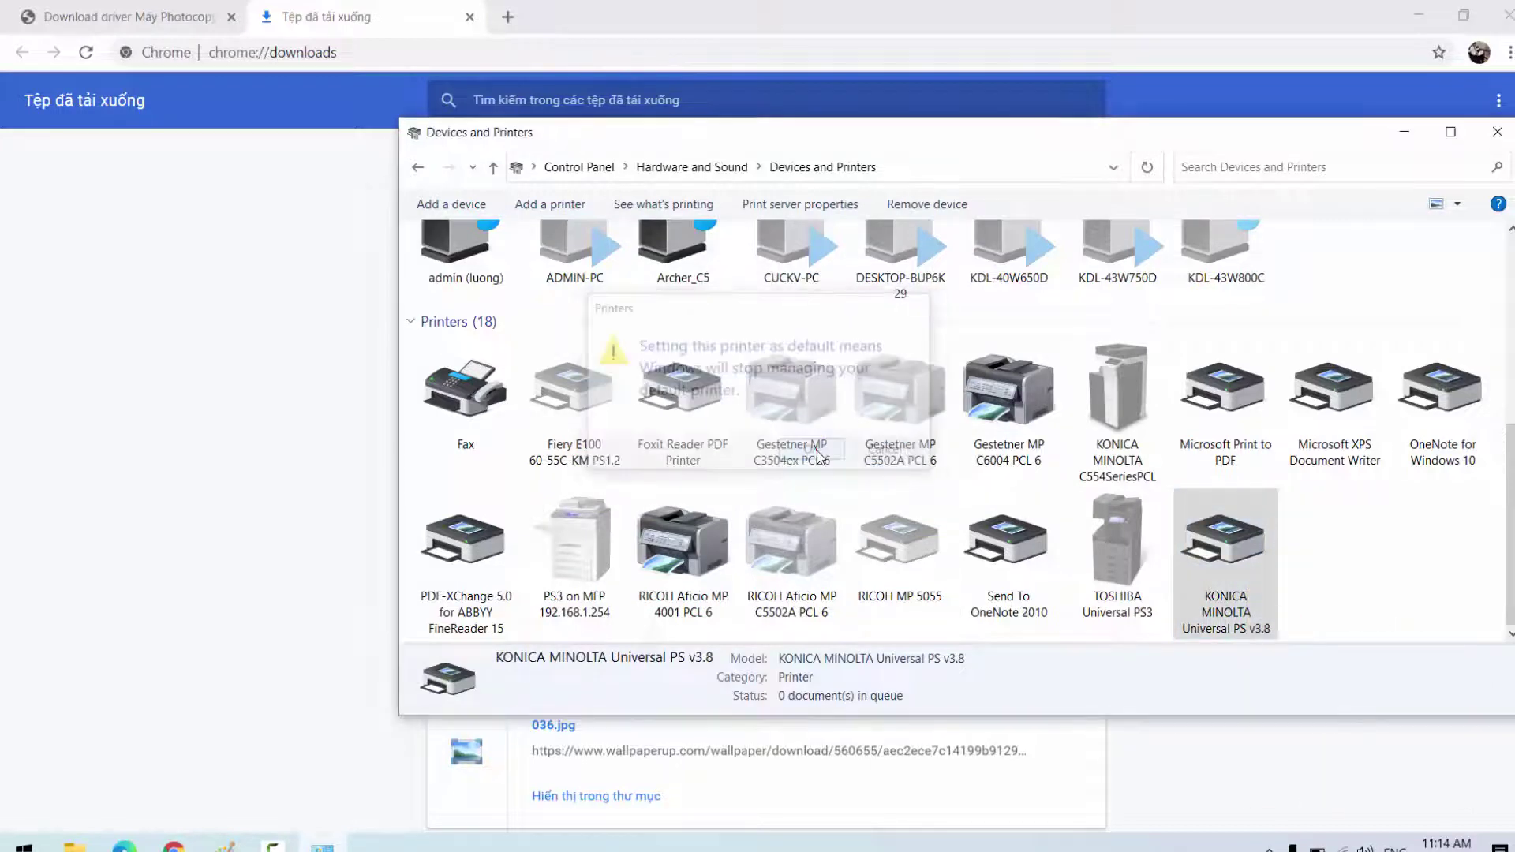
{"action": "left_click", "coordinate": [1507, 435]}
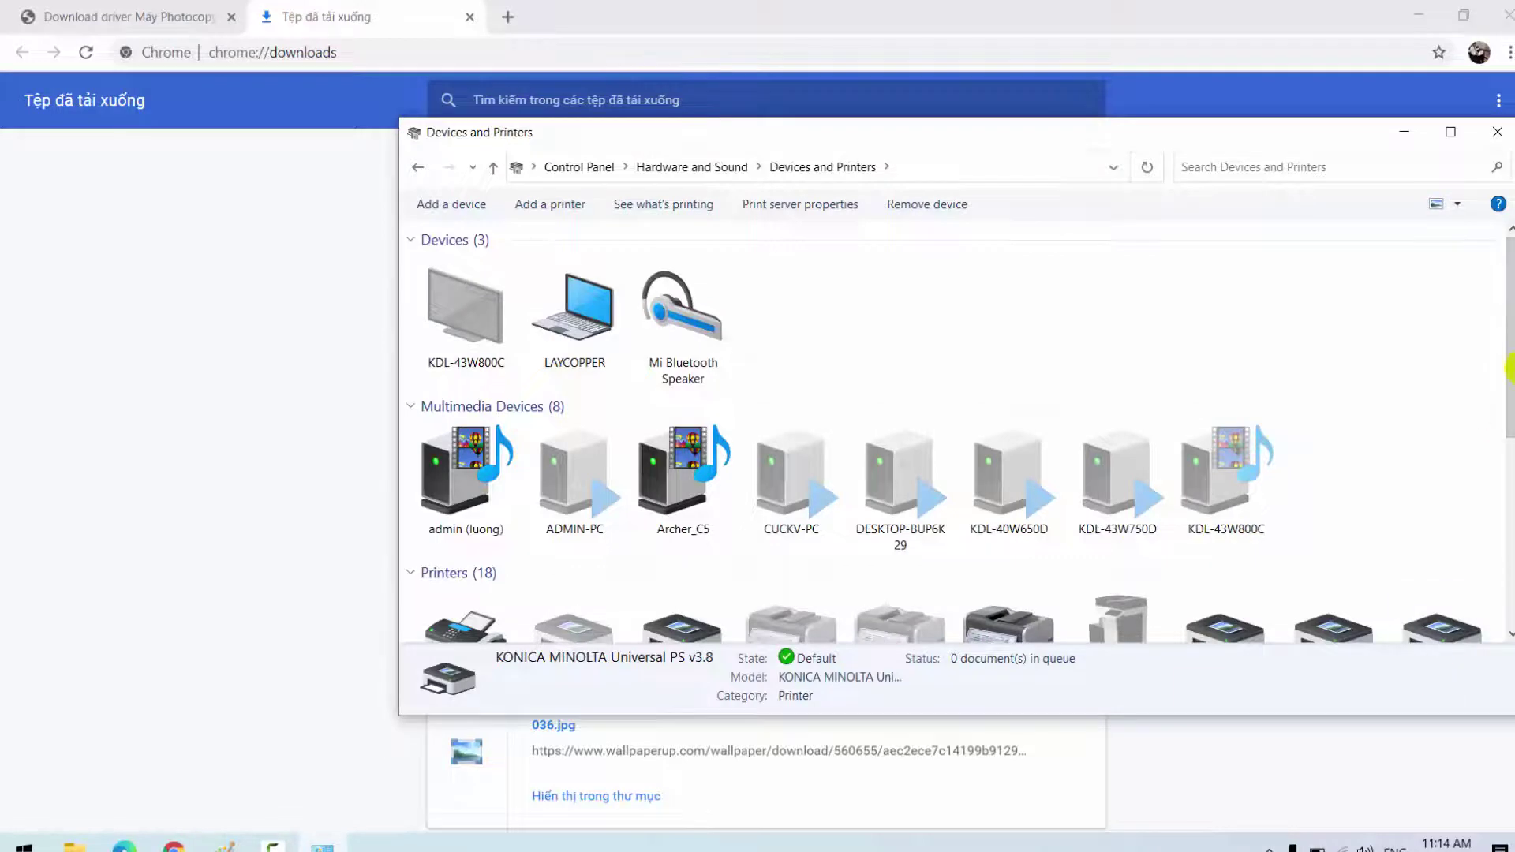
{"action": "left_click_drag", "start_coordinate": [1510, 355], "coordinate": [1507, 553]}
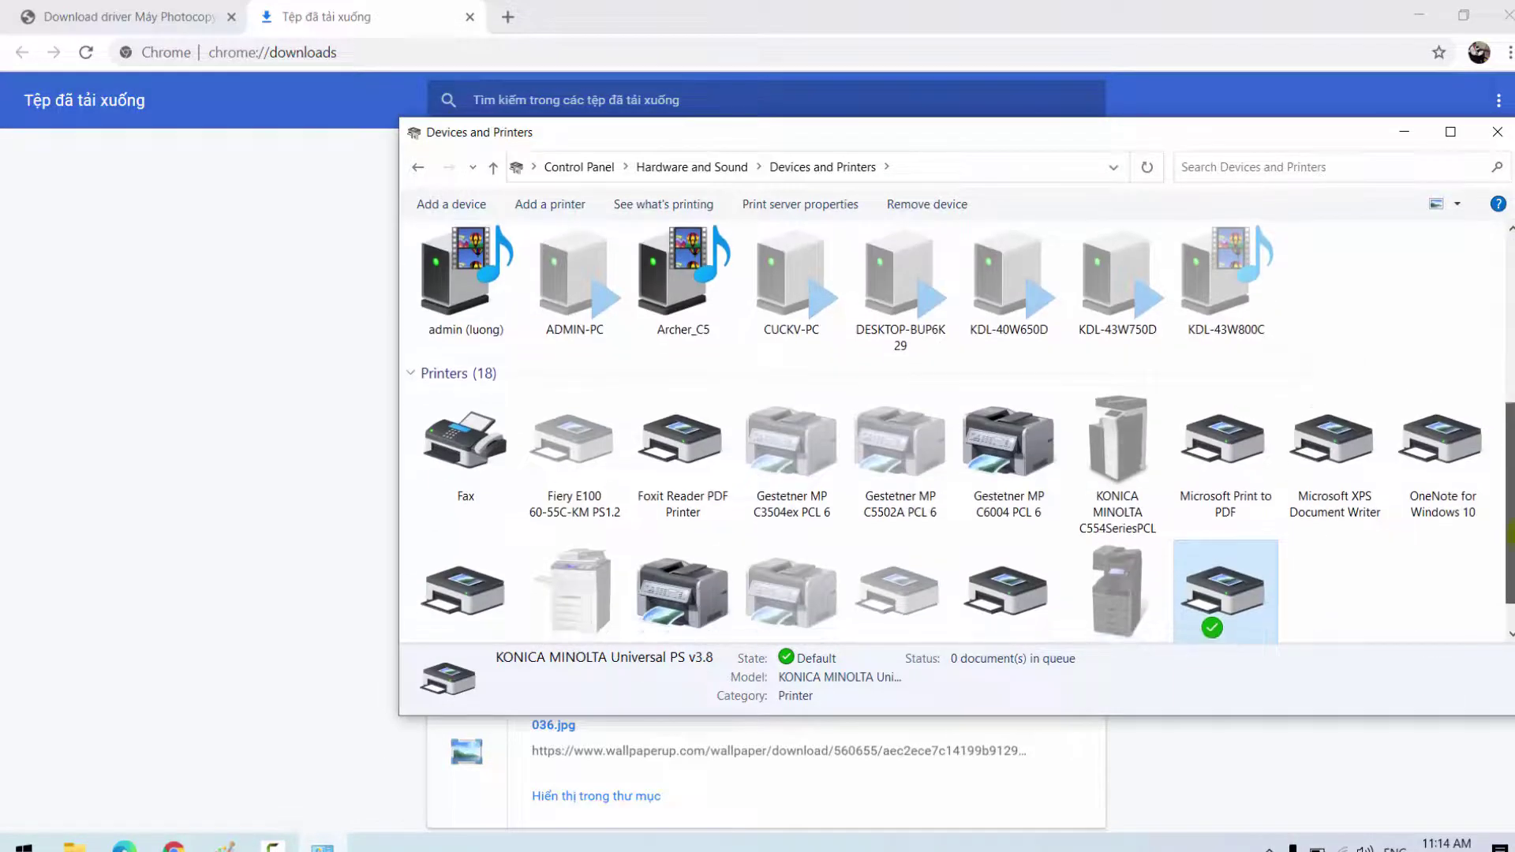
{"action": "scroll", "coordinate": [1231, 599], "scroll_direction": "down", "scroll_amount": 1}
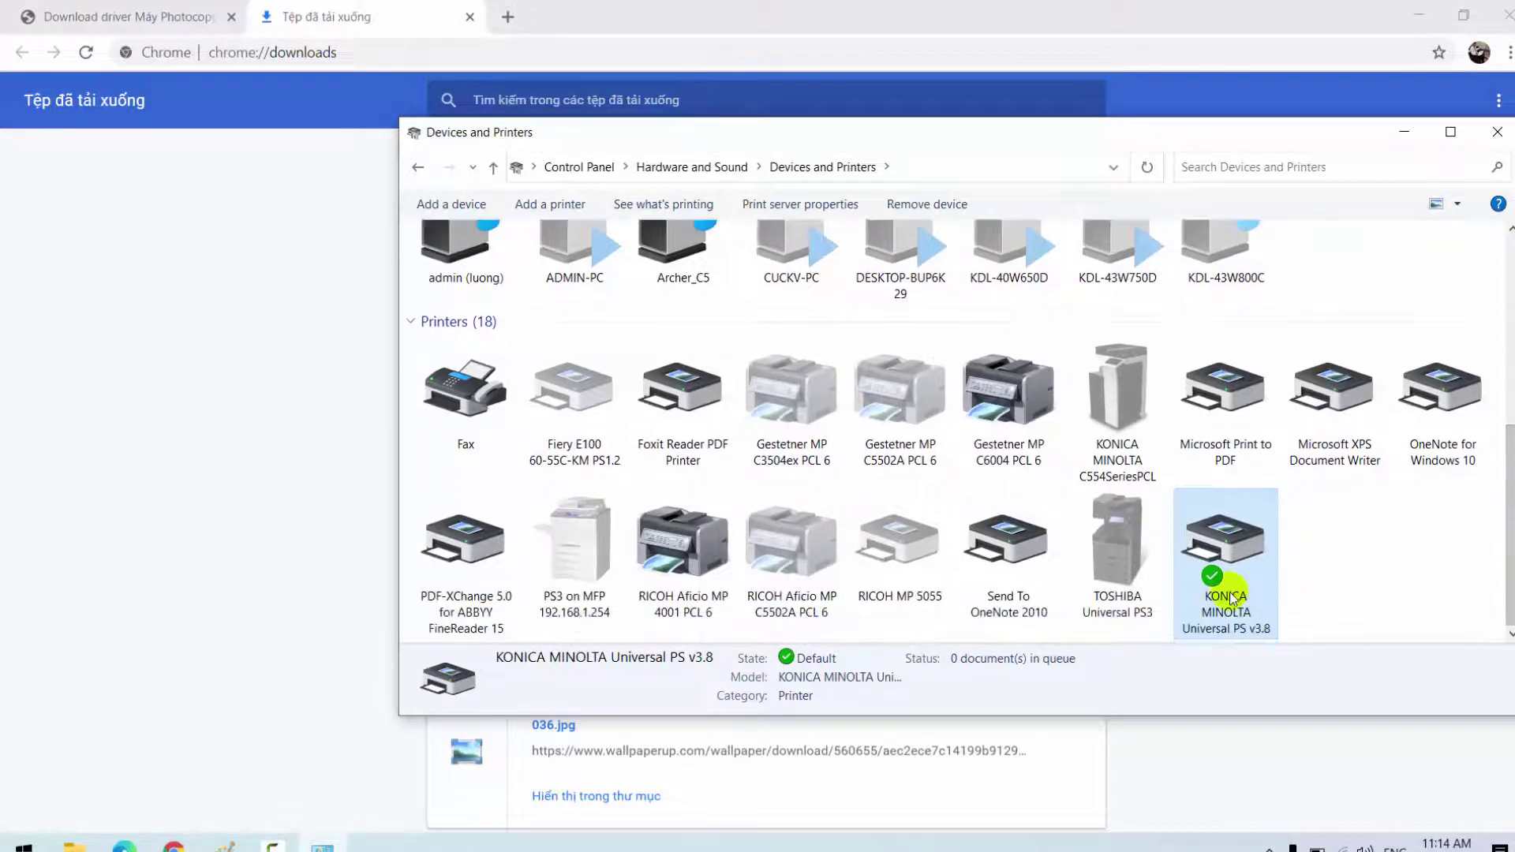
Set the original size to A4 in the KONICA MINOLTA Universal PS v3.8 printing preferences
{"action": "right_click", "coordinate": [1230, 593]}
{"action": "left_click", "coordinate": [1302, 655]}
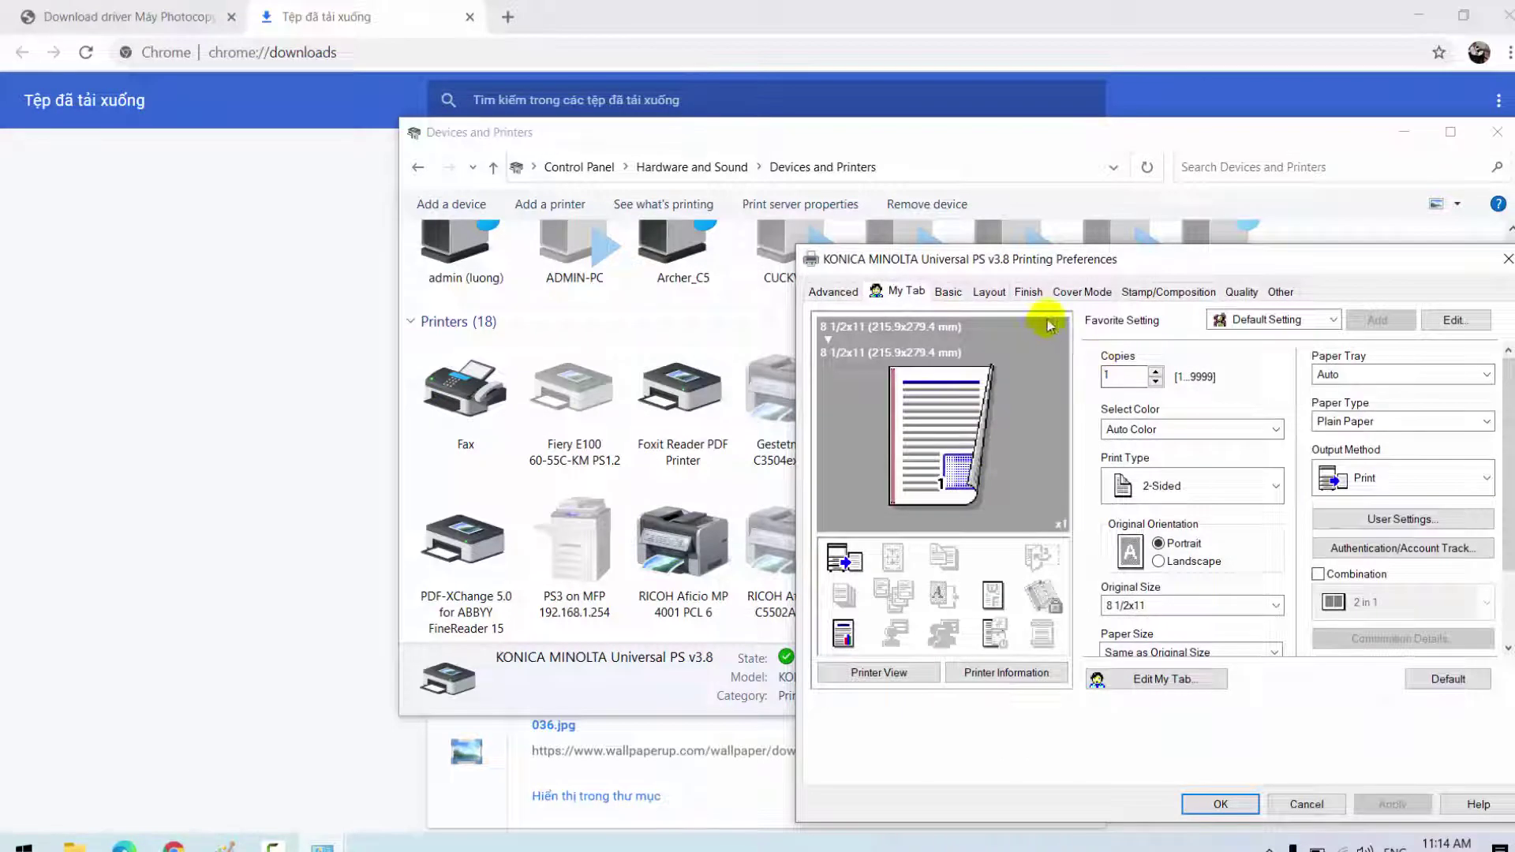
{"action": "left_click", "coordinate": [1133, 601]}
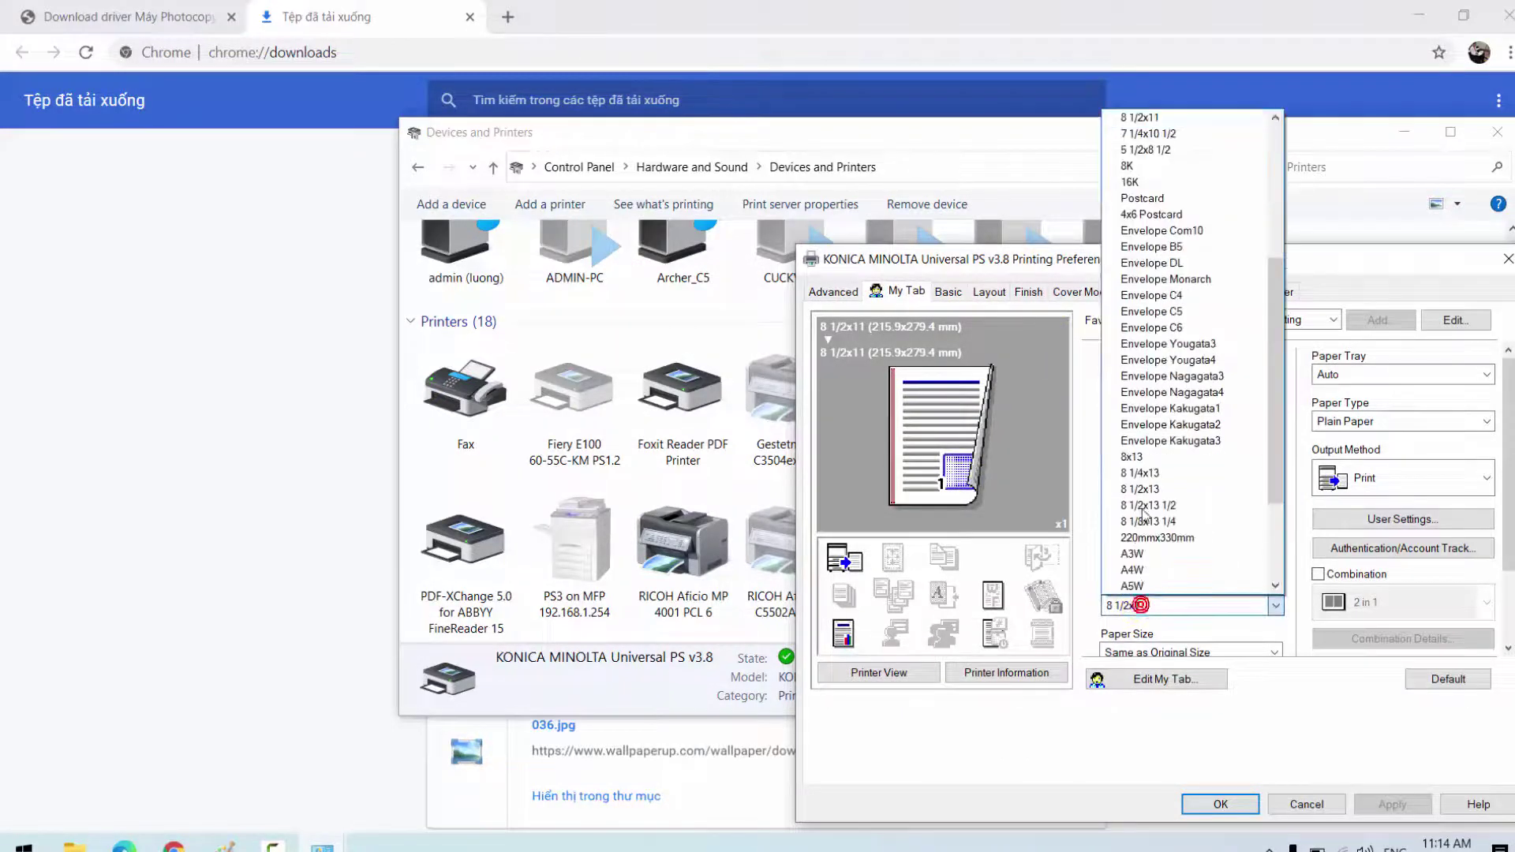
{"action": "left_click_drag", "start_coordinate": [1273, 348], "coordinate": [1241, 210]}
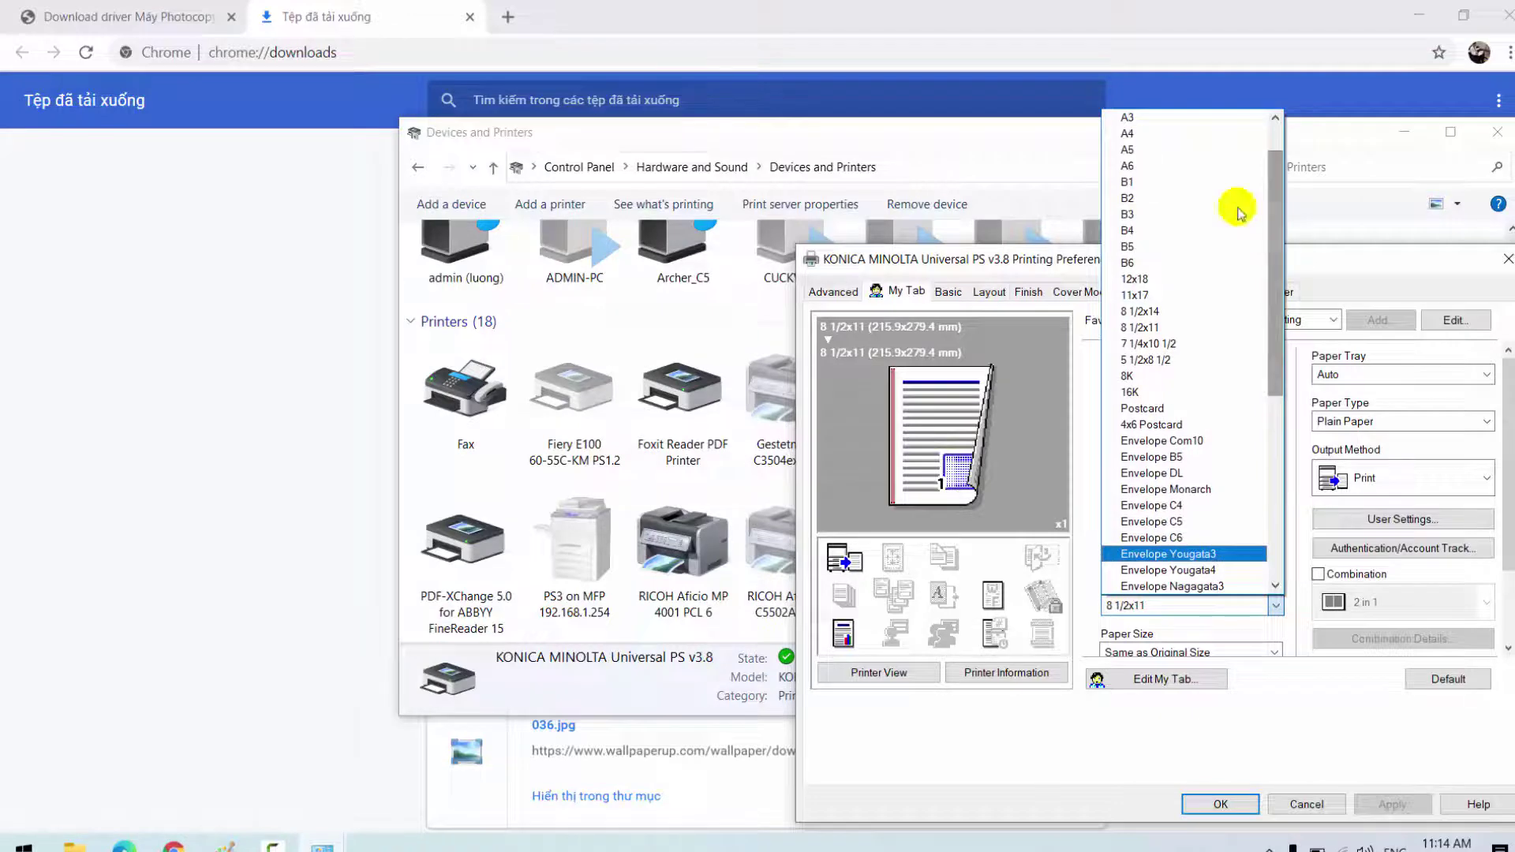
{"action": "left_click", "coordinate": [1124, 136]}
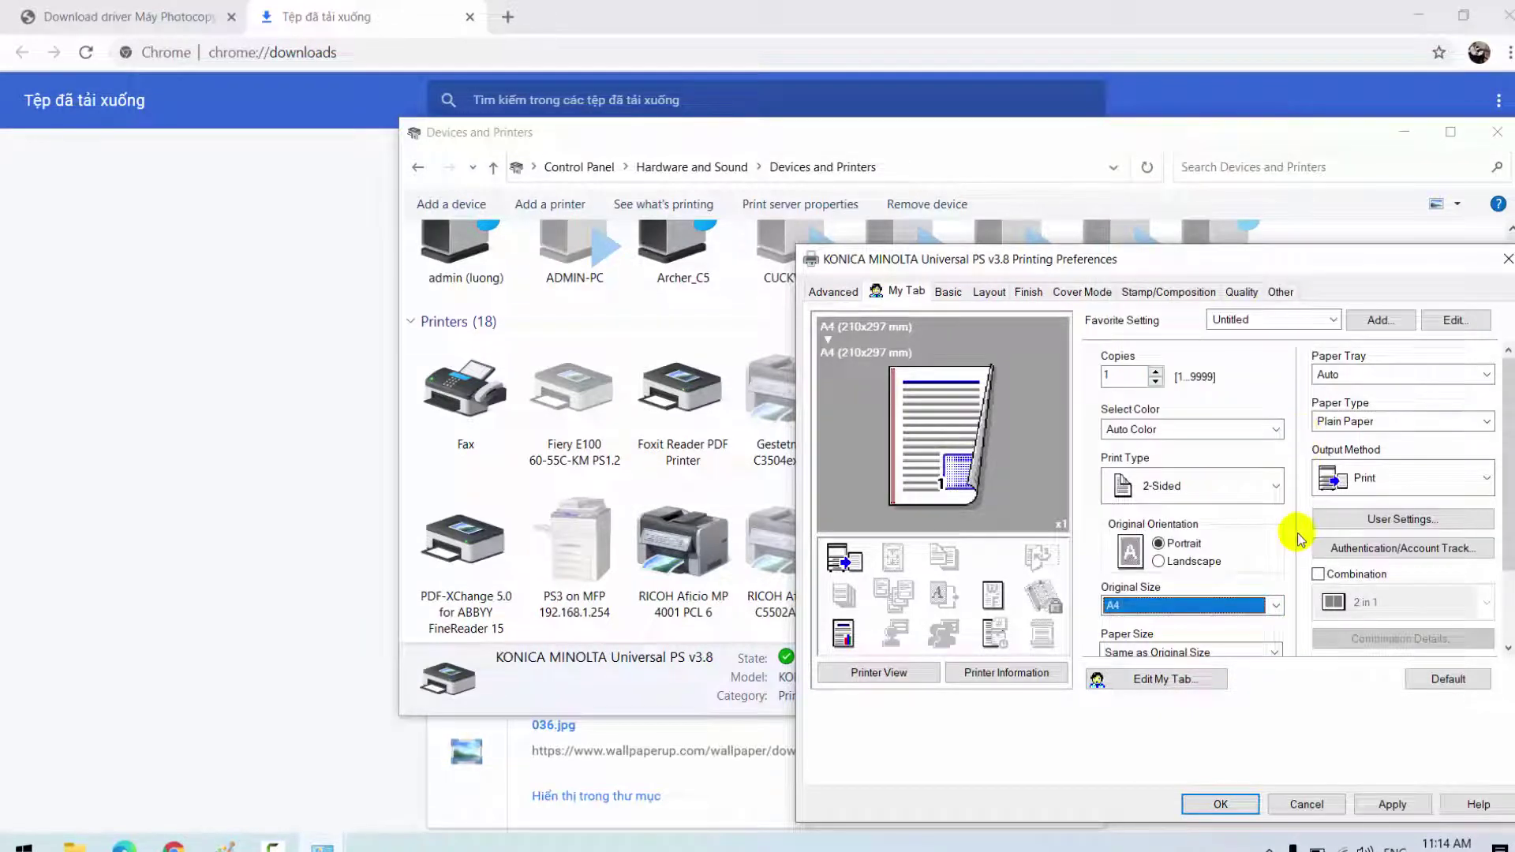
{"action": "mouse_move", "coordinate": [1506, 470]}
{"action": "left_mouse_down"}
{"action": "mouse_move", "coordinate": [1508, 528]}
{"action": "mouse_move", "coordinate": [1509, 460]}
{"action": "left_mouse_up"}
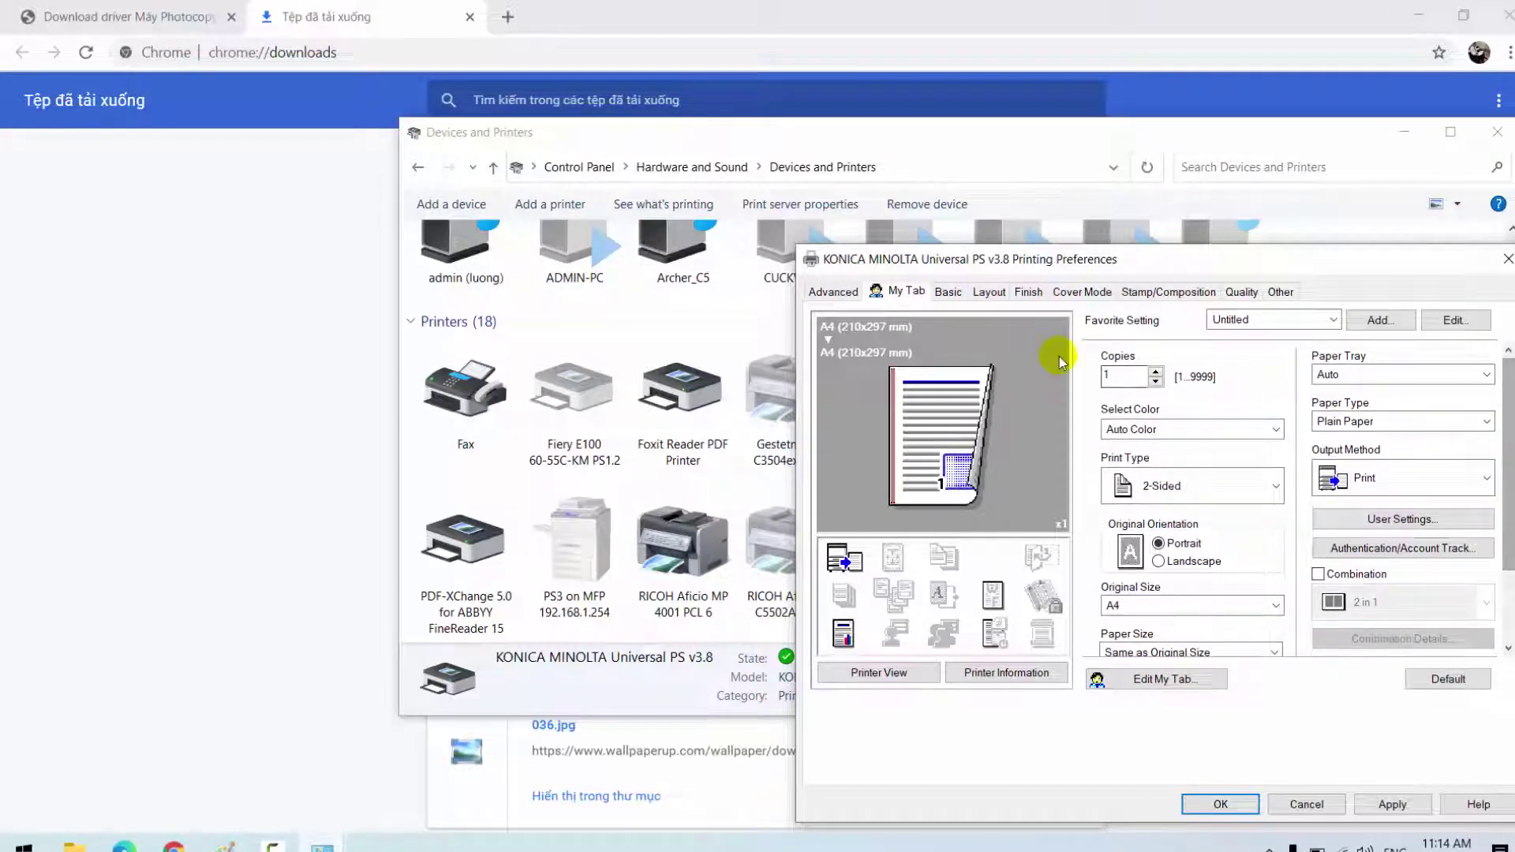
Review the basic print settings and set the print type to 1-Sided
{"action": "left_click", "coordinate": [951, 296]}
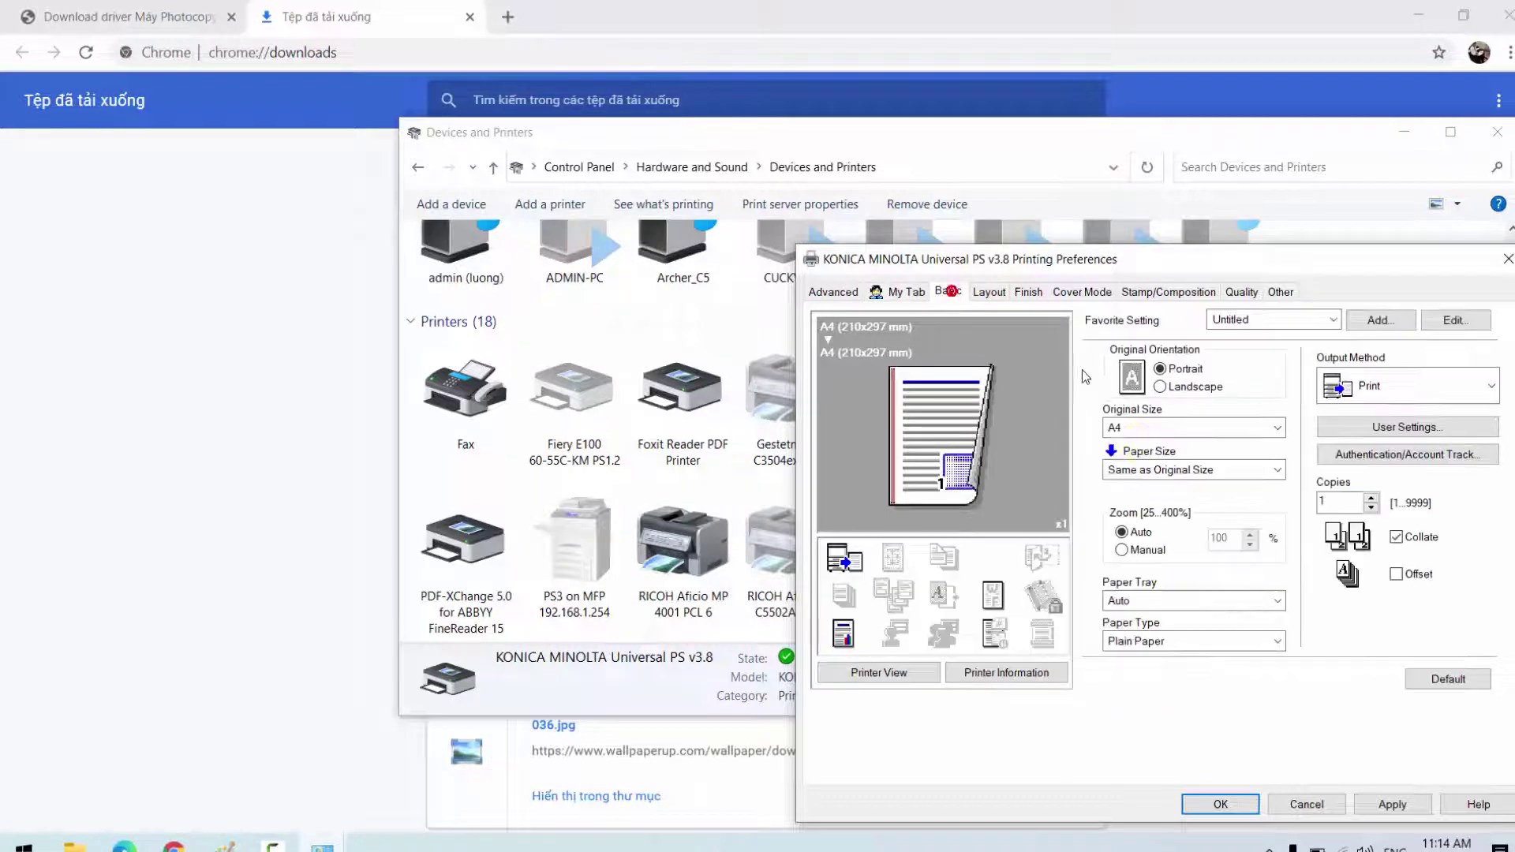
{"action": "left_click", "coordinate": [902, 294]}
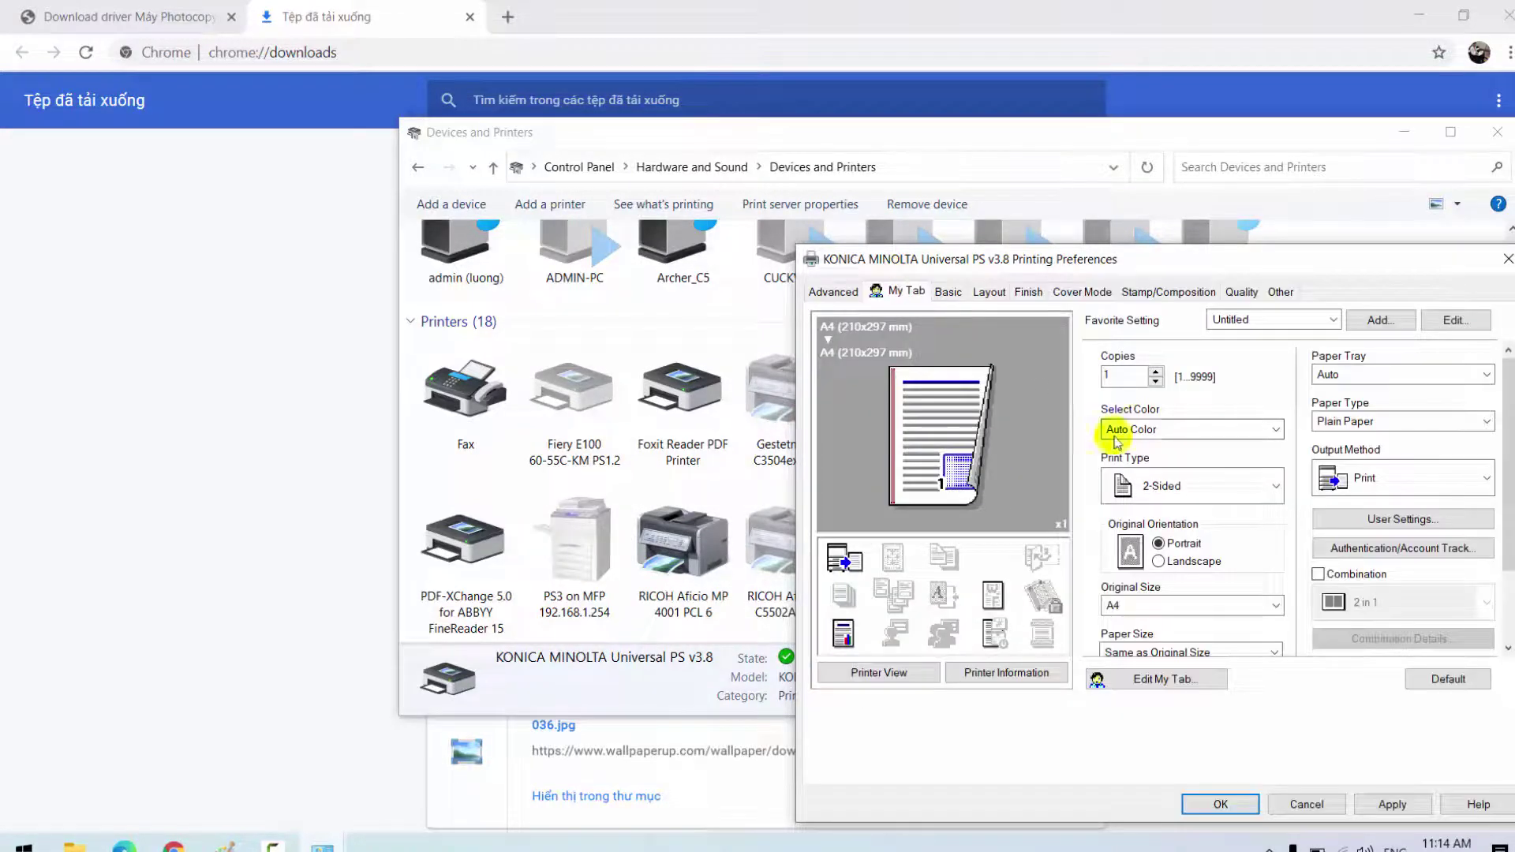
{"action": "left_click", "coordinate": [1152, 489]}
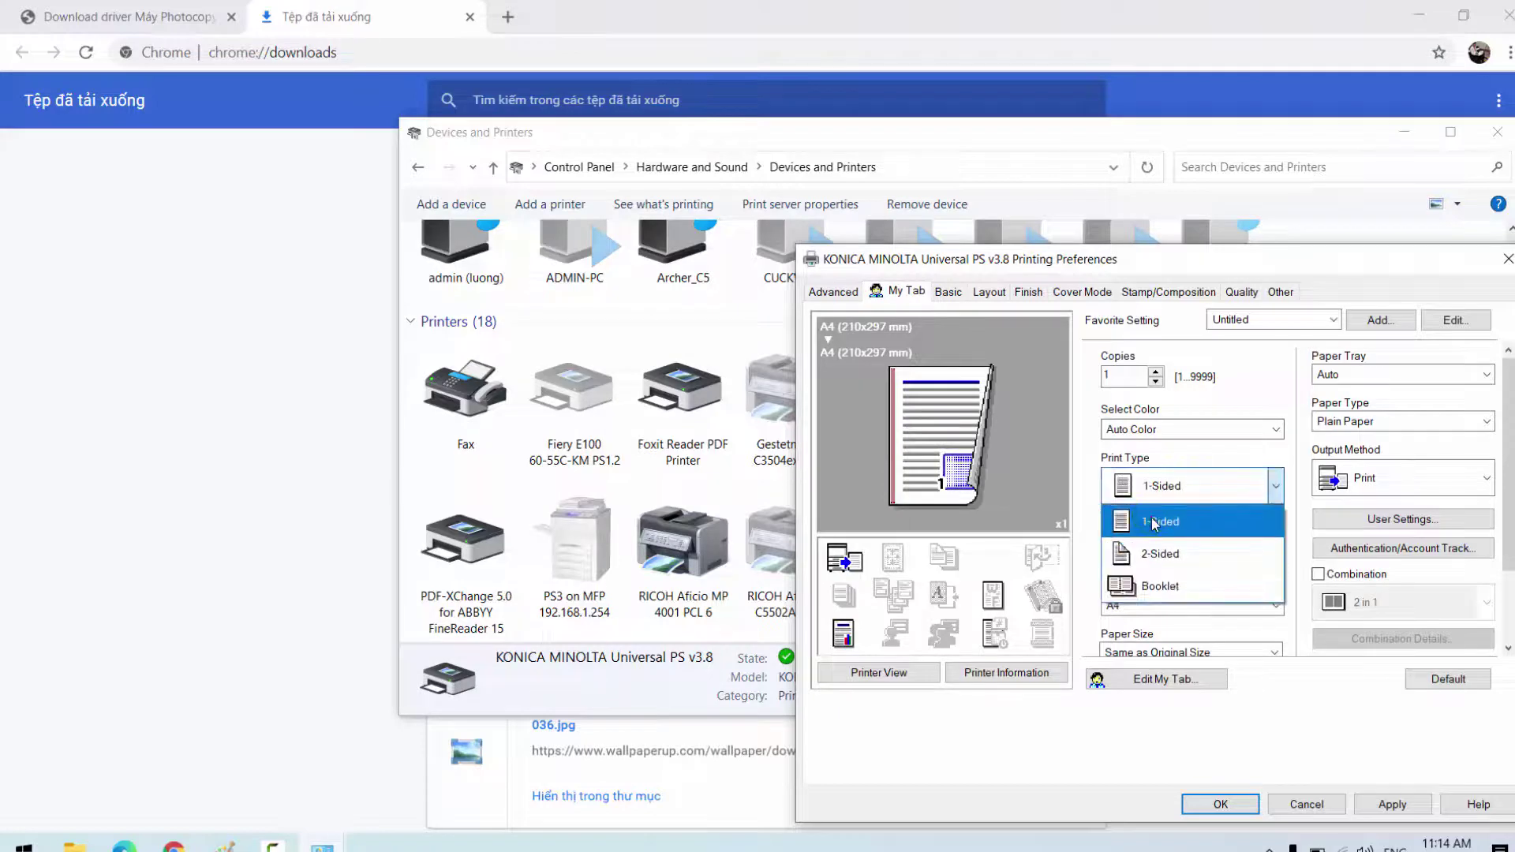
{"action": "left_click", "coordinate": [1153, 519]}
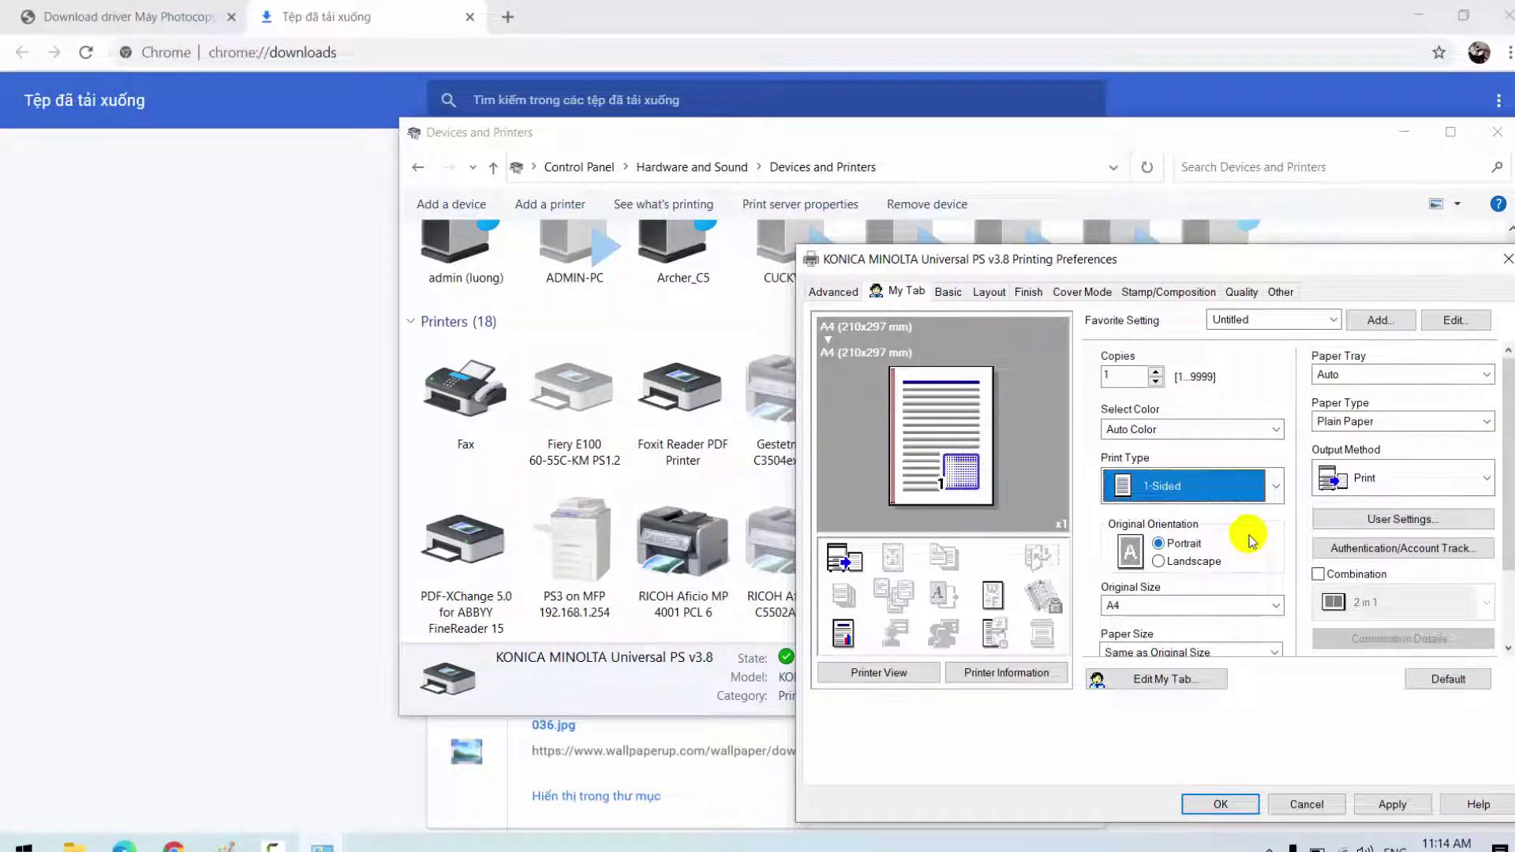
Select the 600dpi resolution in the quality settings, then apply and save the printing preferences
{"action": "left_click", "coordinate": [1243, 293]}
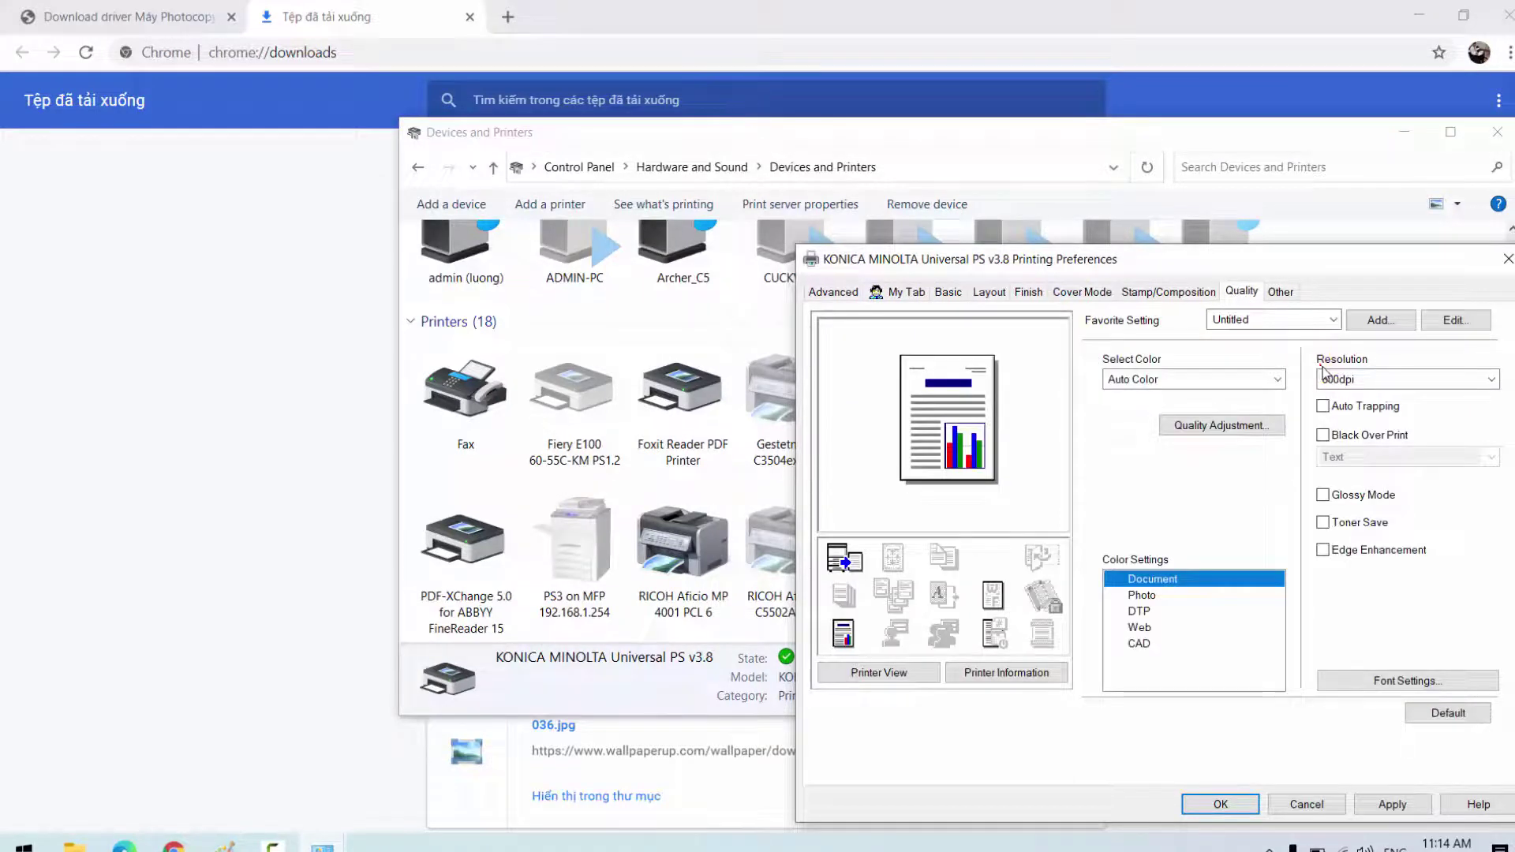
{"action": "left_click", "coordinate": [1328, 380]}
{"action": "left_click", "coordinate": [1329, 381]}
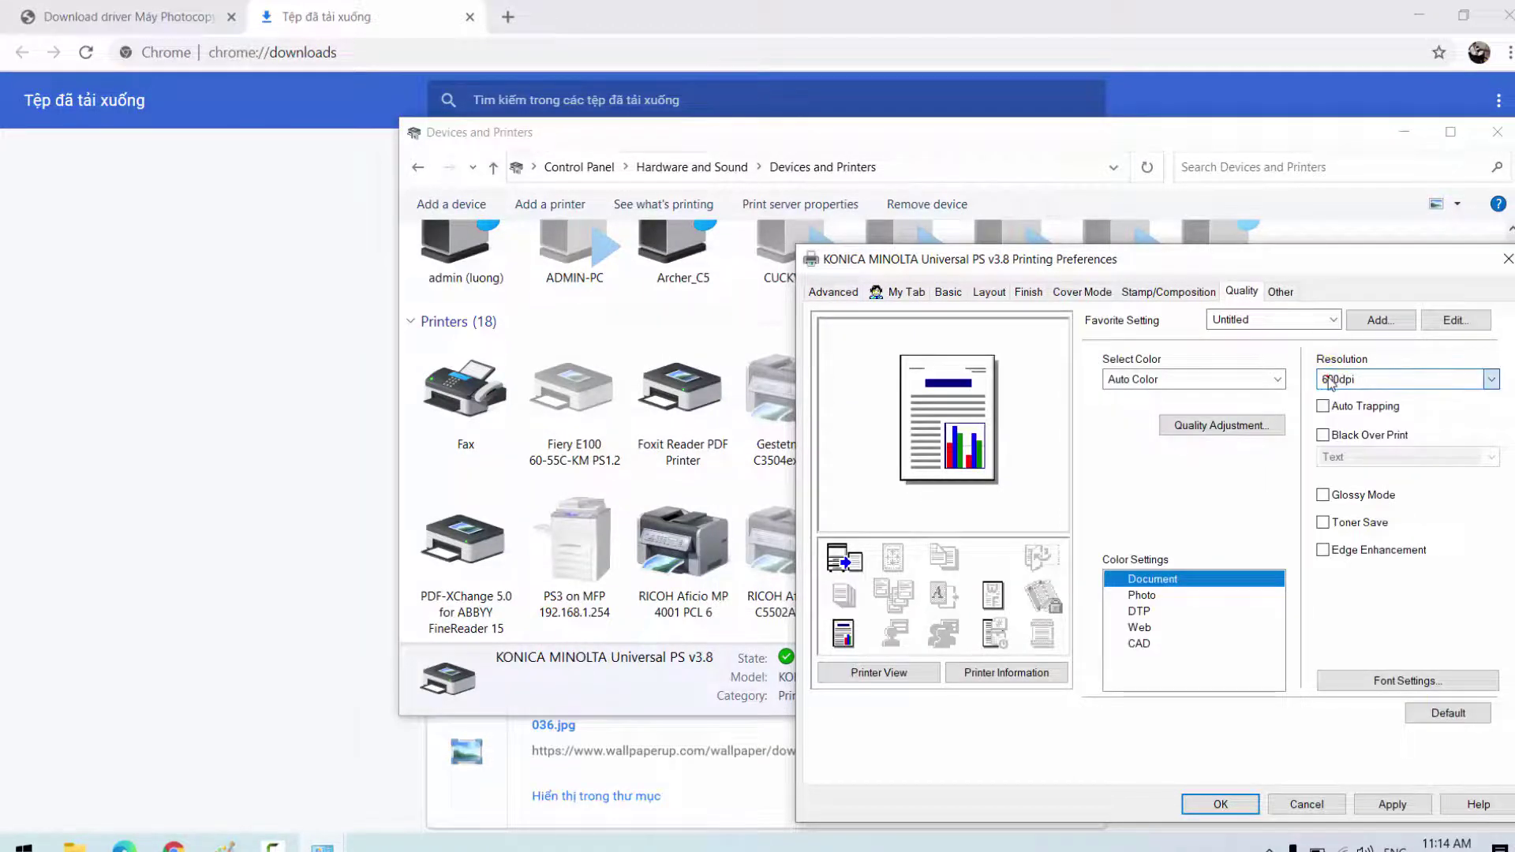
{"action": "left_click", "coordinate": [901, 291]}
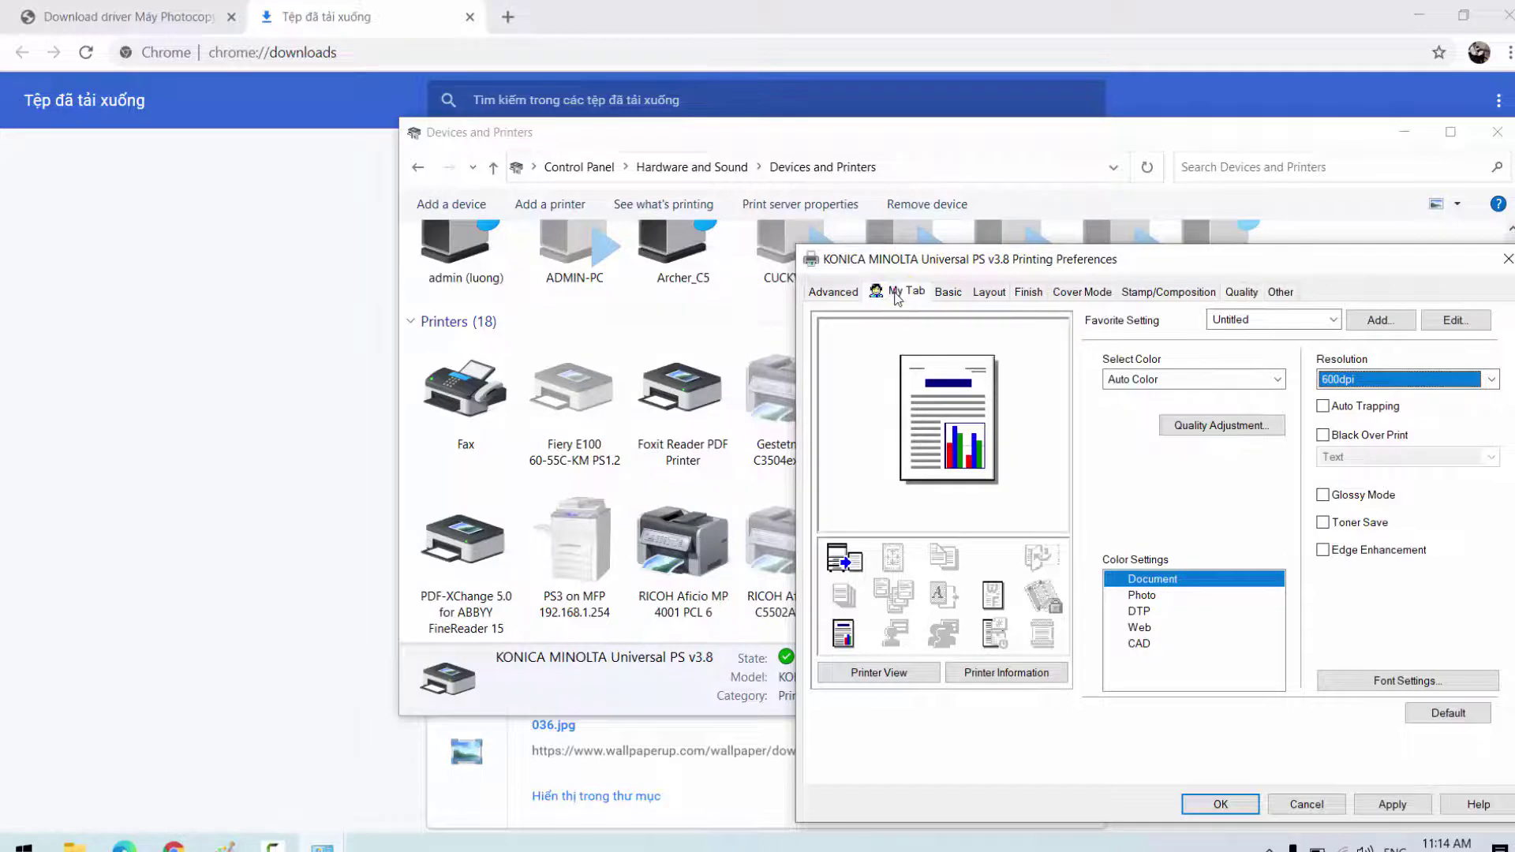
{"action": "left_click", "coordinate": [1393, 803]}
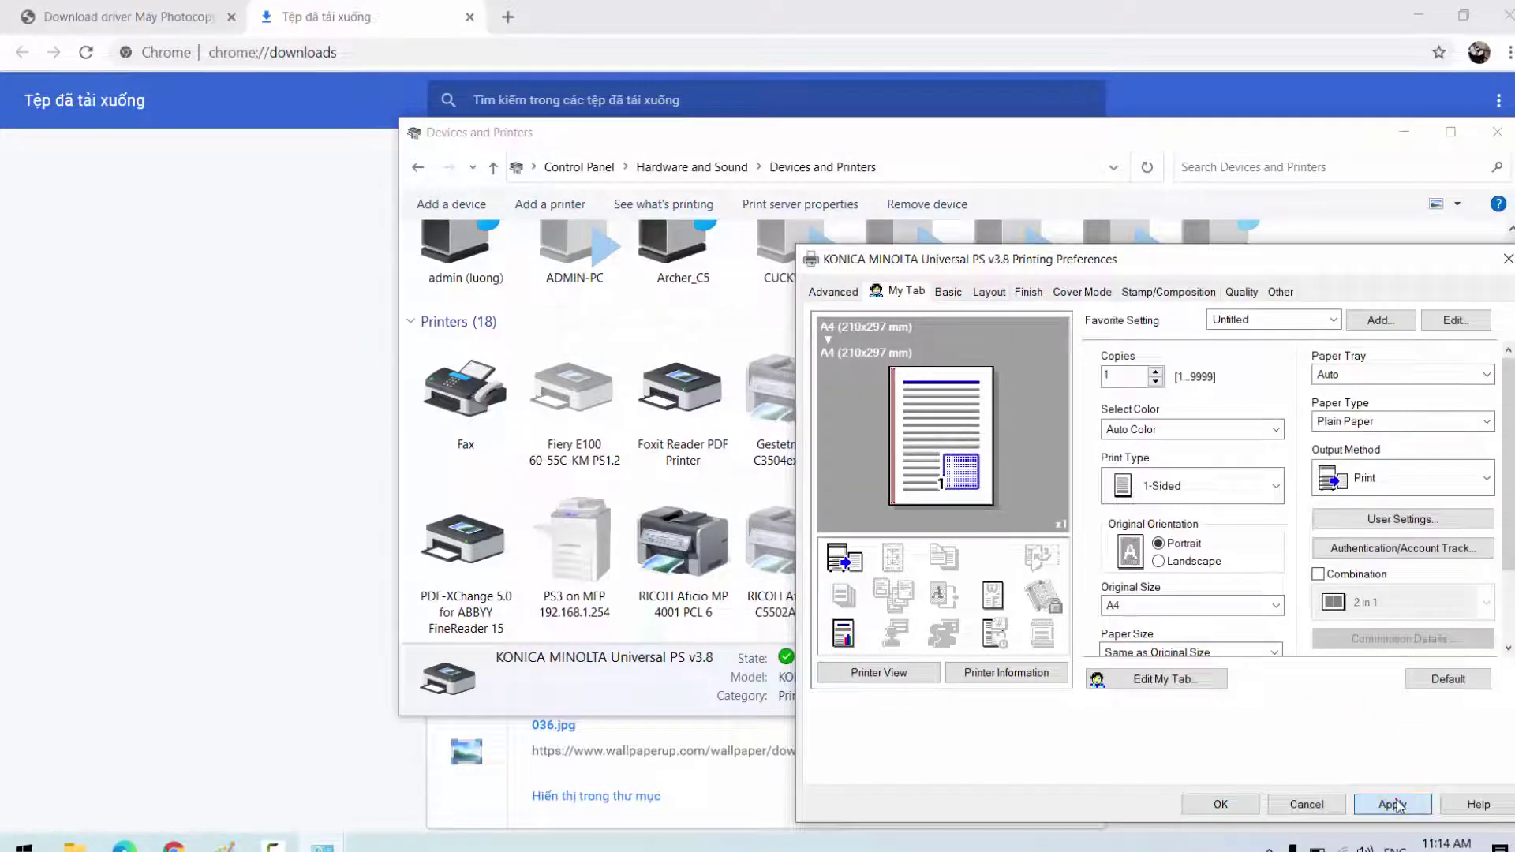
{"action": "left_click", "coordinate": [1209, 805]}
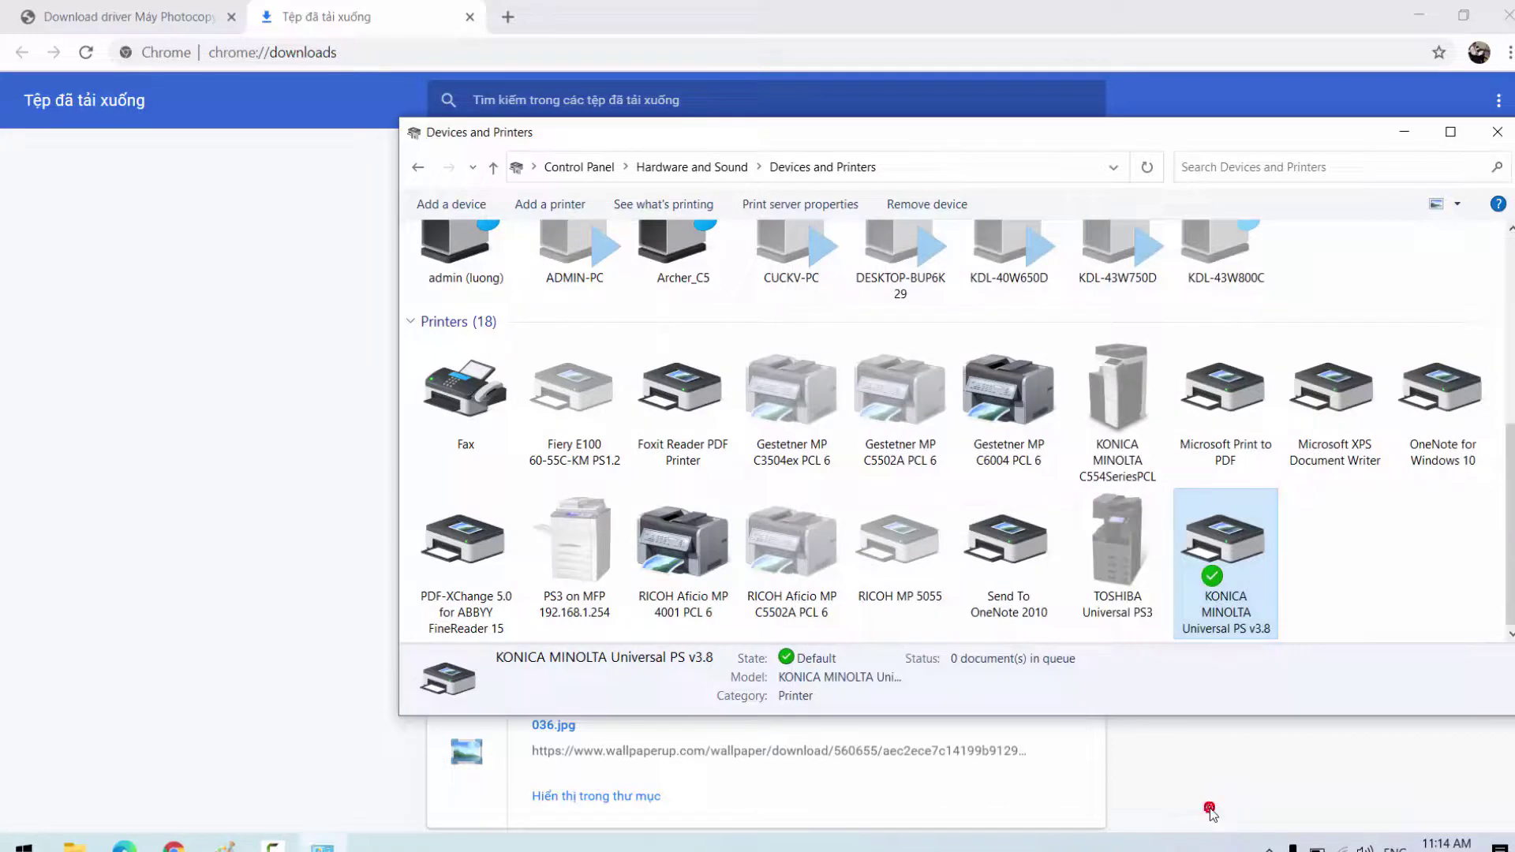
Open the printer properties of the KONICA MINOLTA Universal PS v3.8
{"action": "right_click", "coordinate": [1215, 571]}
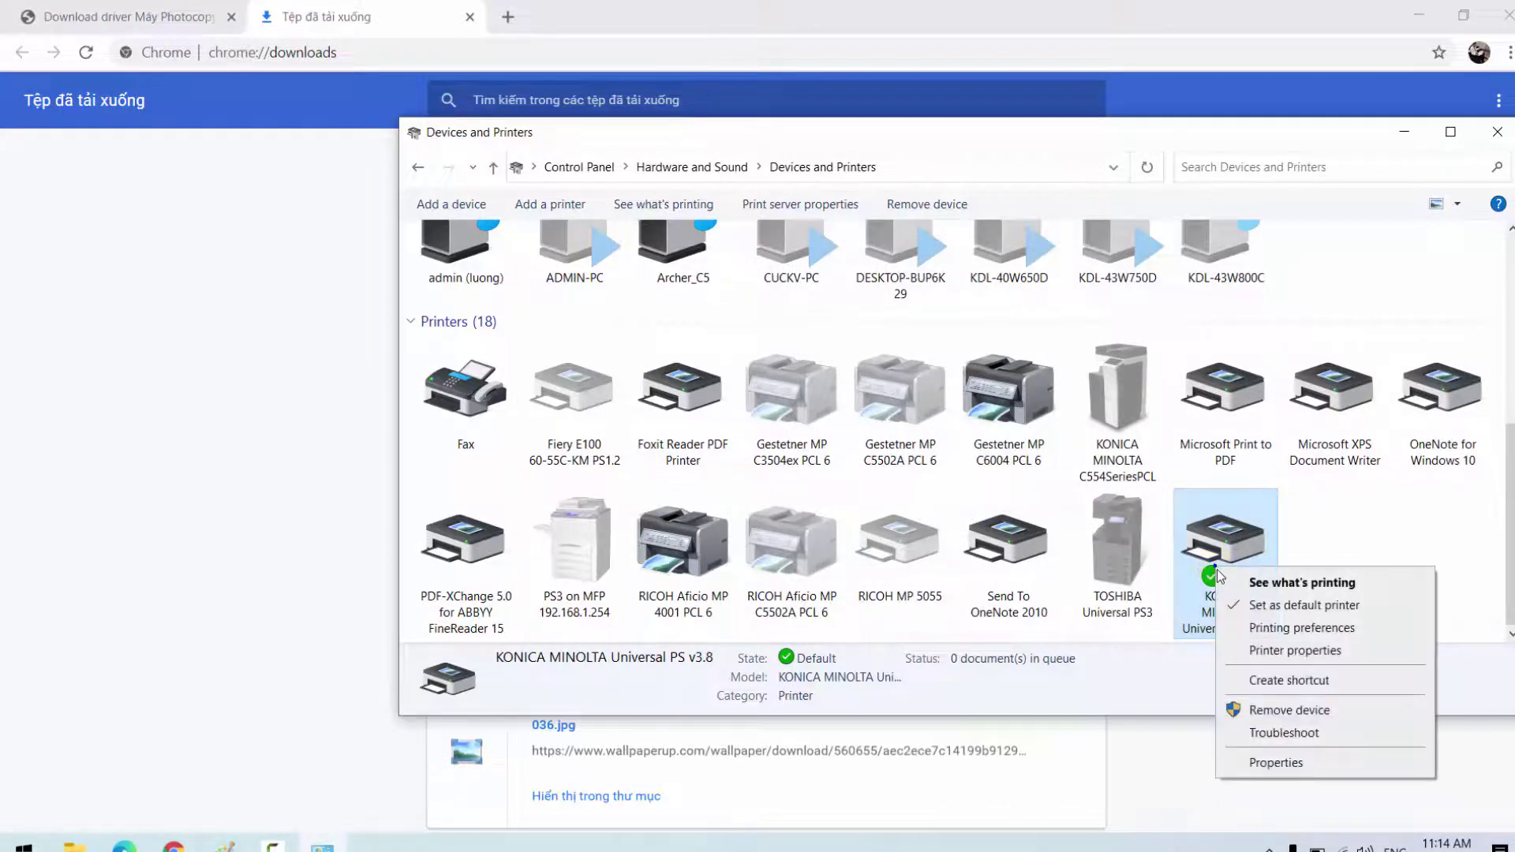
{"action": "left_click", "coordinate": [1283, 652]}
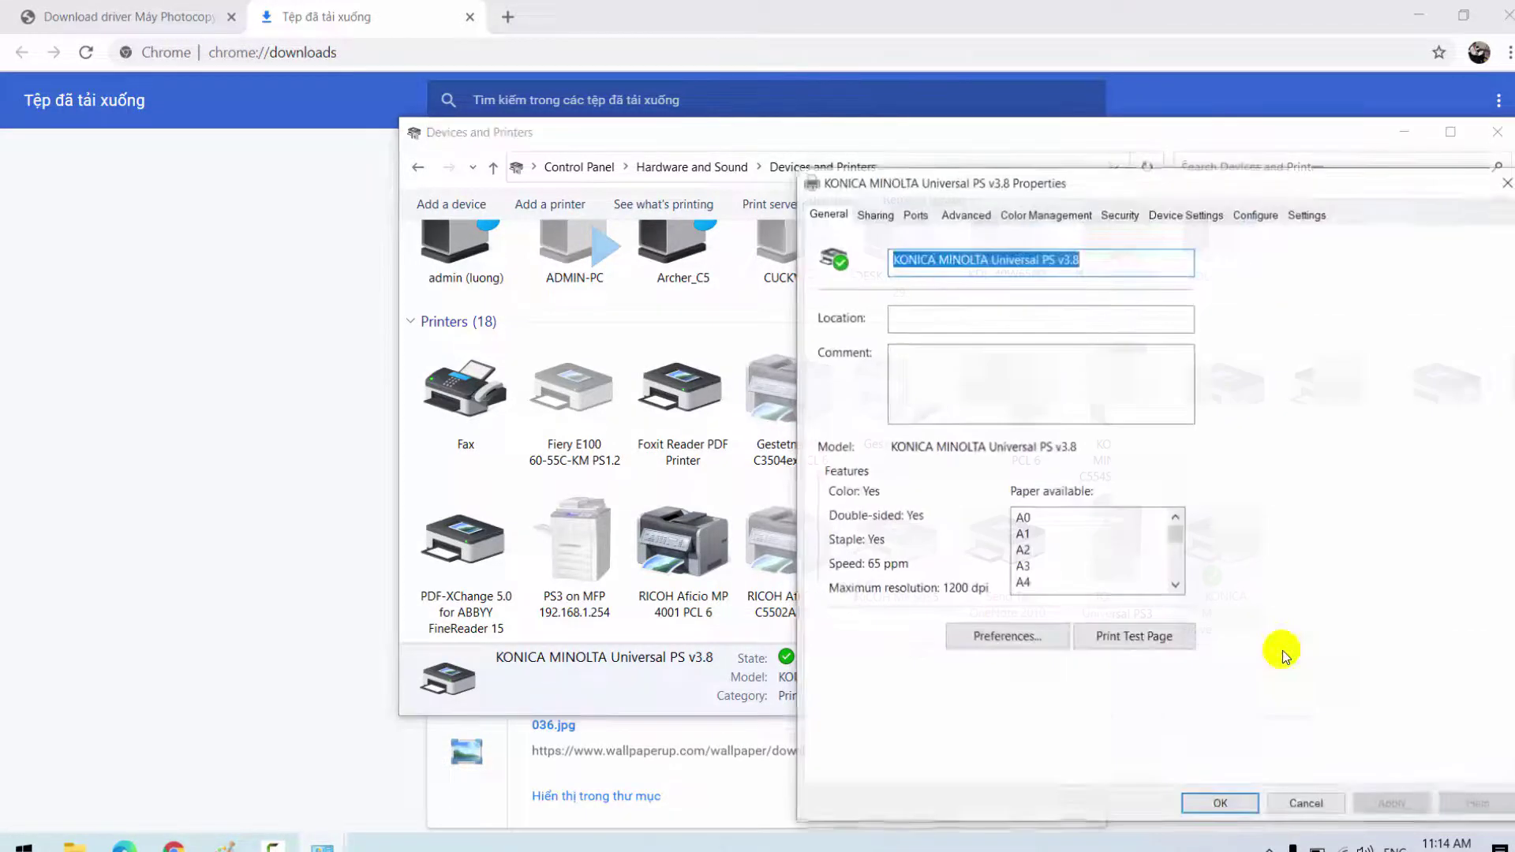